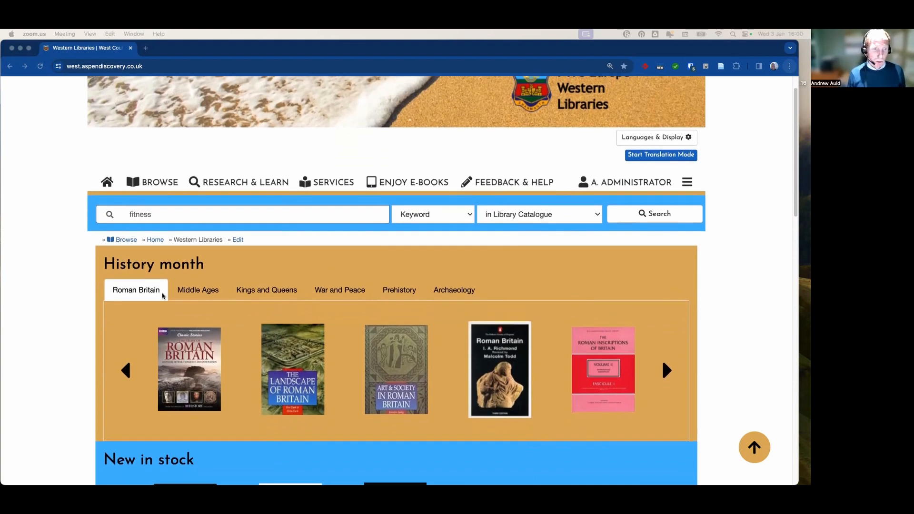
Step: Page forward through the Roman Britain titles in History month and the titles in New in stock
left_click(667, 373)
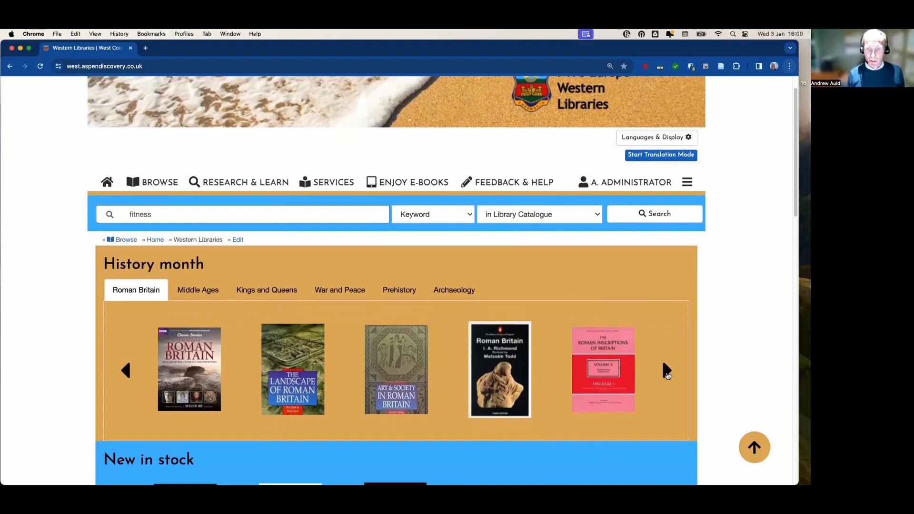
left_click(667, 370)
left_click(667, 371)
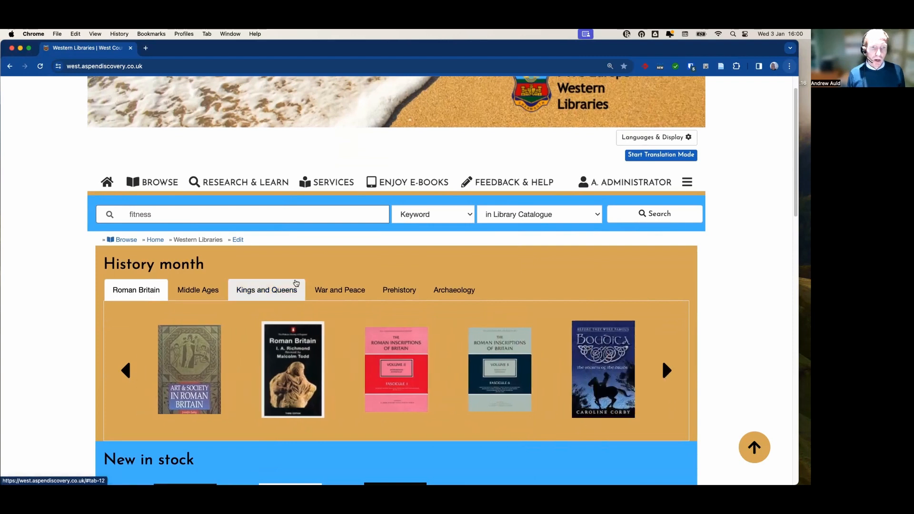
scroll(296, 283, "down", 2)
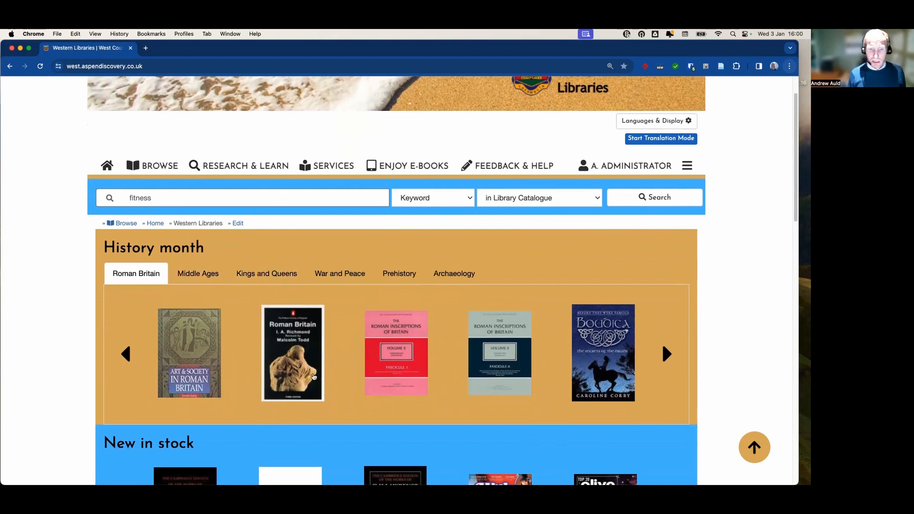
scroll(314, 377, "down", 5)
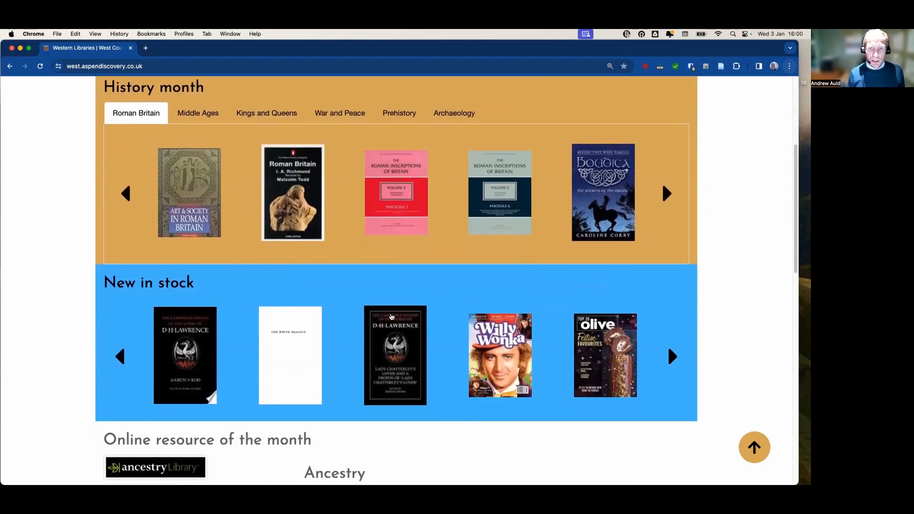
left_click(673, 356)
left_click(673, 356)
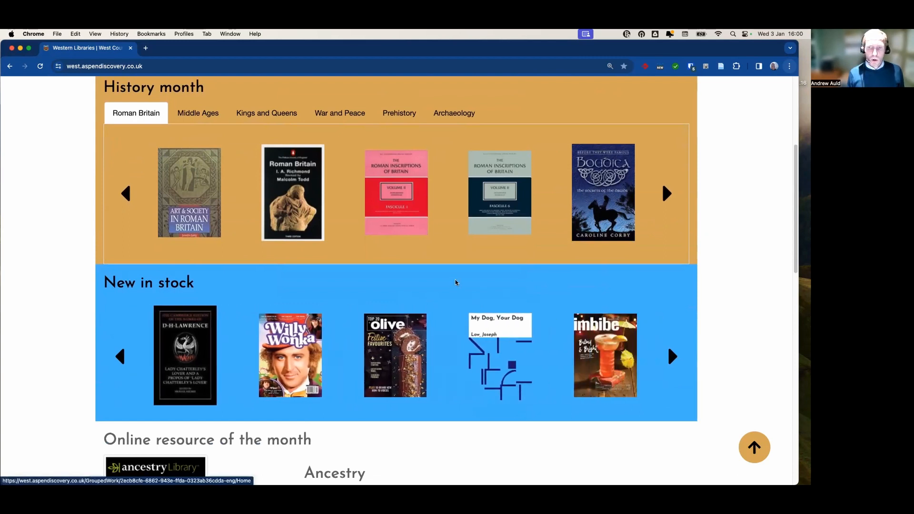
Step: Show the Middle Ages titles and the Kings and Queens titles in the History month collection
scroll(456, 282, "up", 2)
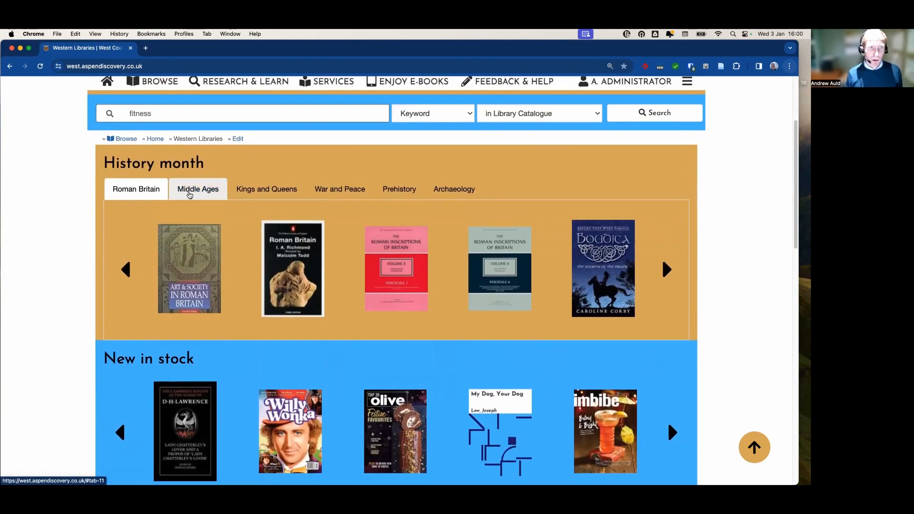
left_click(191, 193)
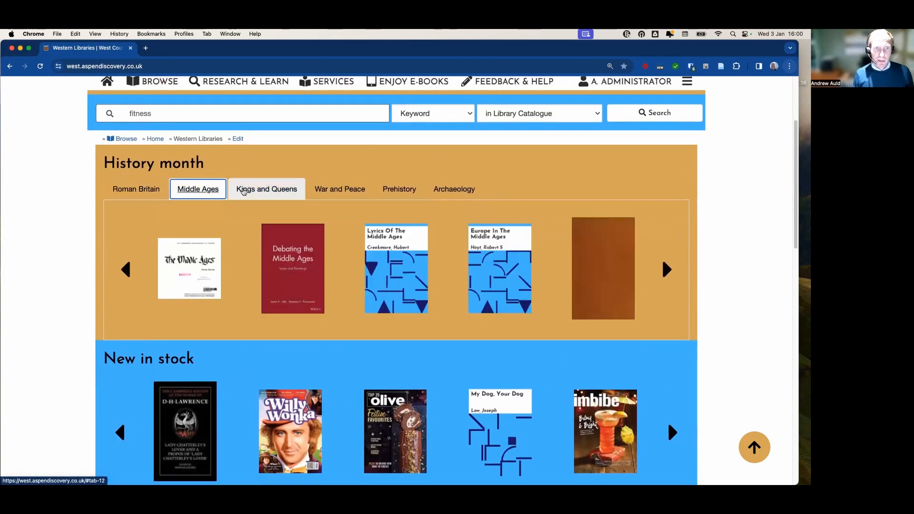
left_click(245, 191)
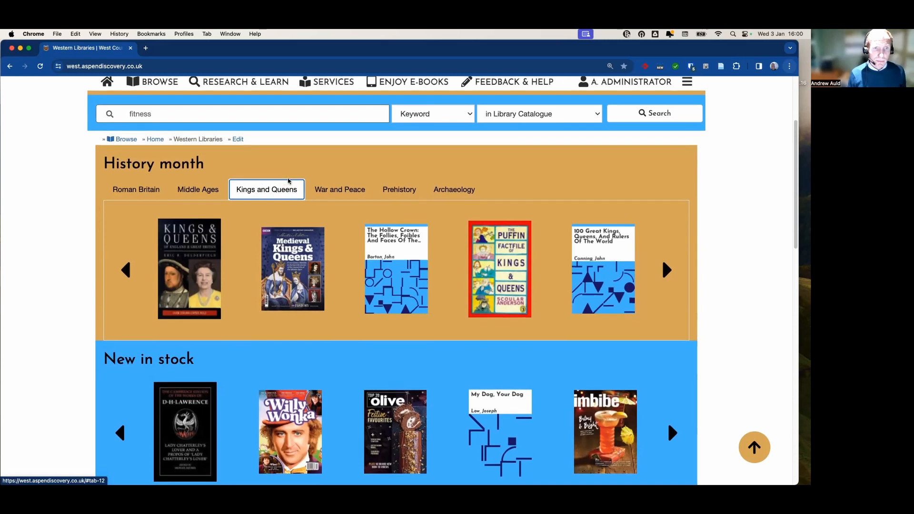
Step: Run a keyword search for "fitness" in the Library Catalogue
scroll(292, 178, "up", 1)
scroll(300, 185, "up", 2)
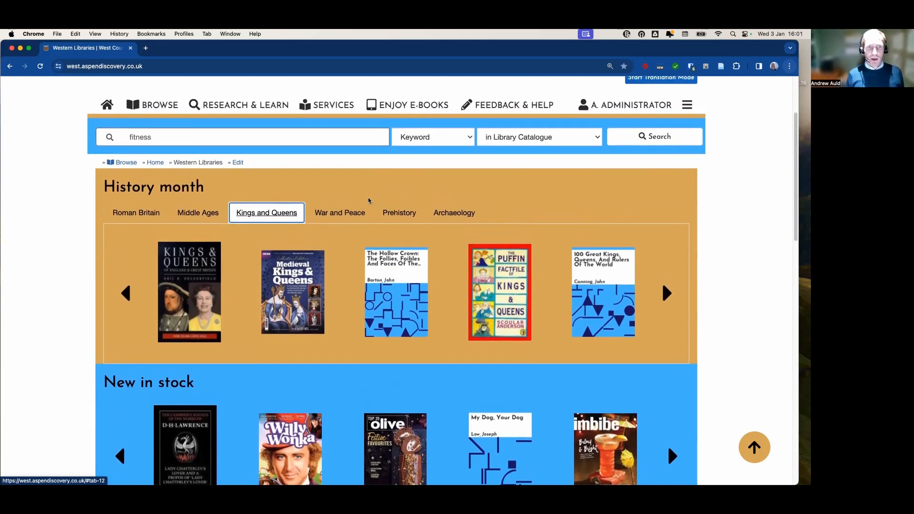
scroll(370, 200, "up", 2)
scroll(377, 202, "up", 1)
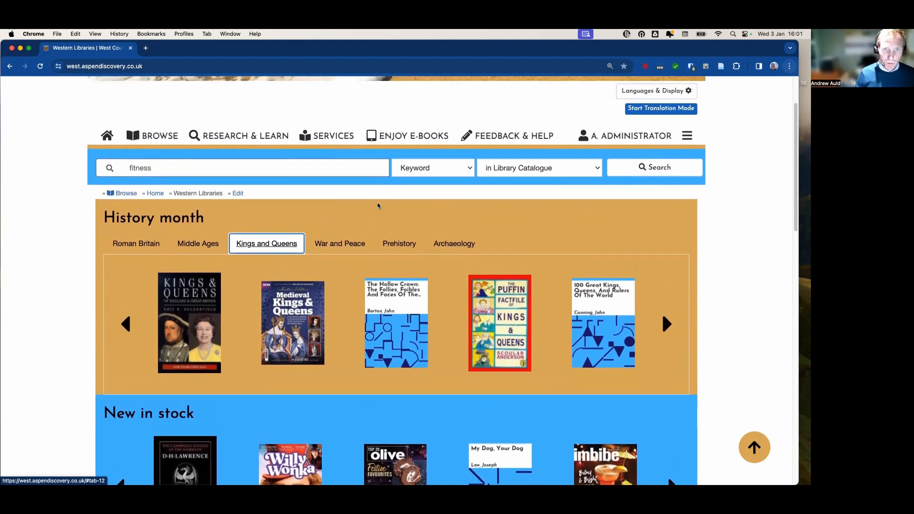
scroll(383, 221, "up", 1)
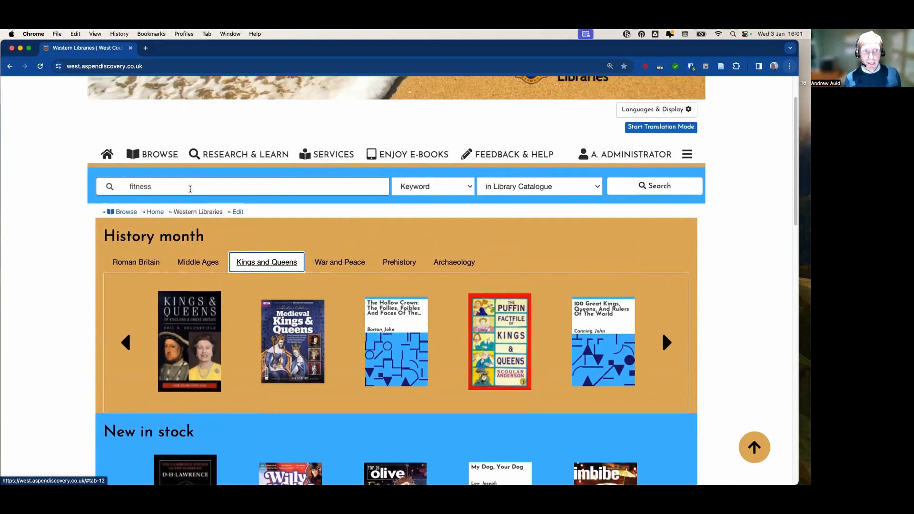
left_click(190, 189)
left_click(190, 189)
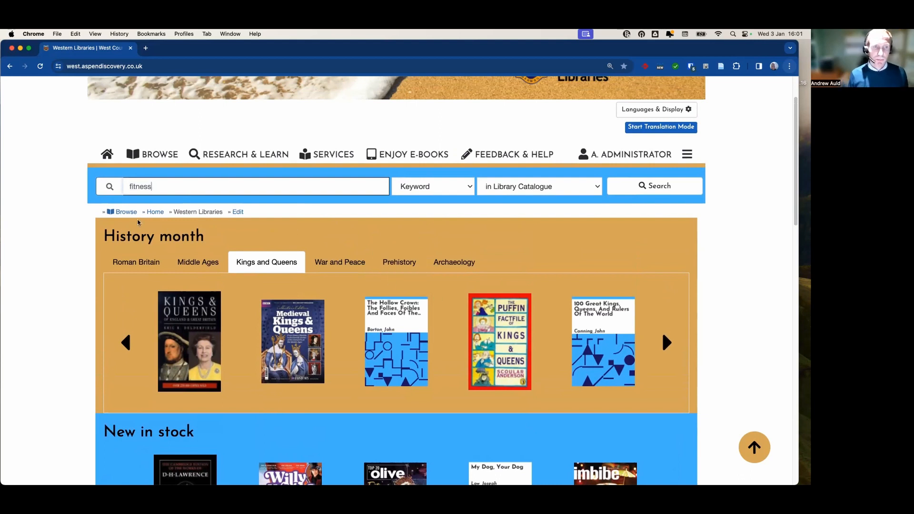
scroll(272, 185, "up", 3)
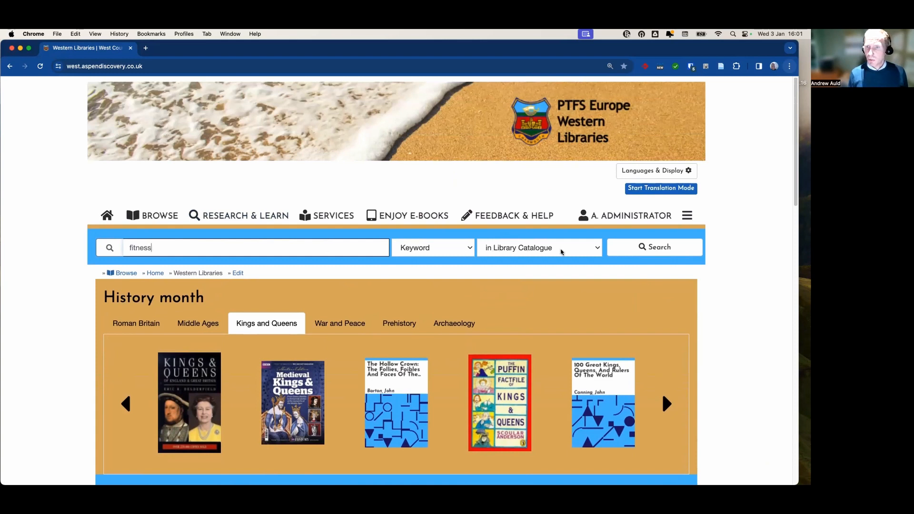
left_click(637, 247)
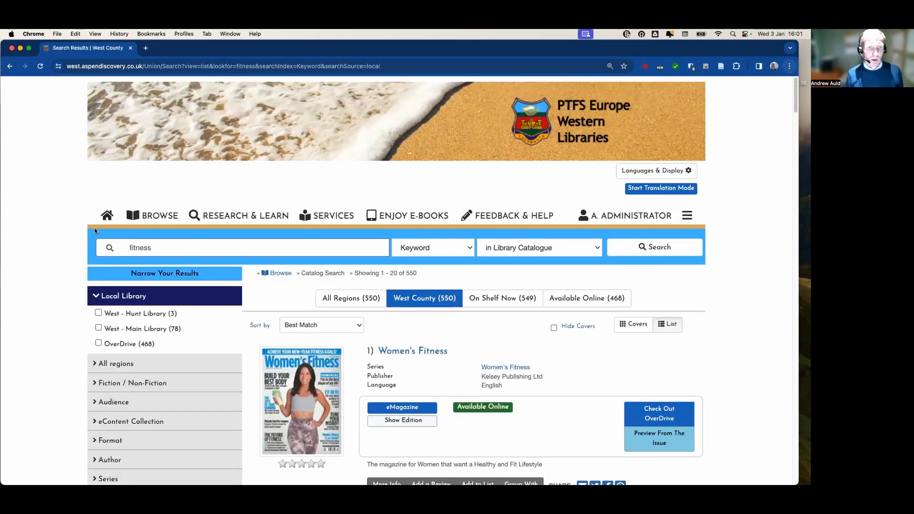
Step: Narrow the fitness search results to the Book format
scroll(30, 221, "down", 3)
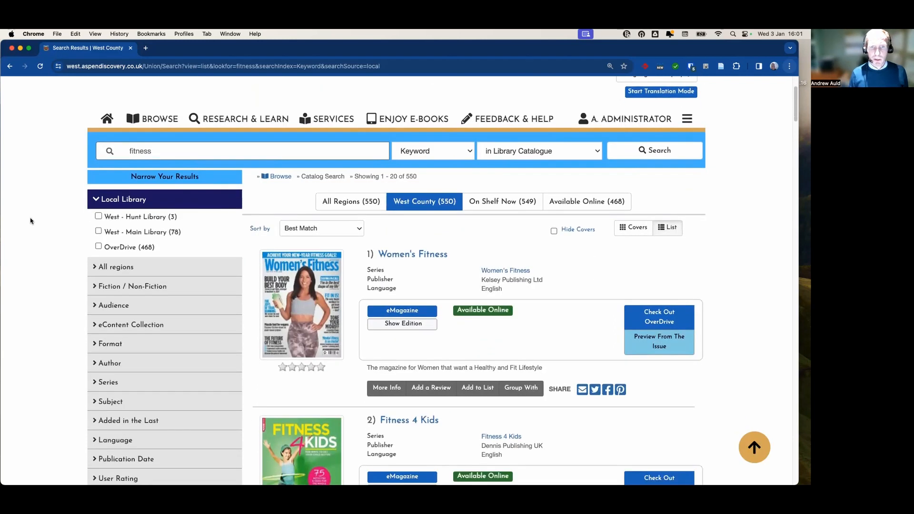
scroll(30, 220, "down", 3)
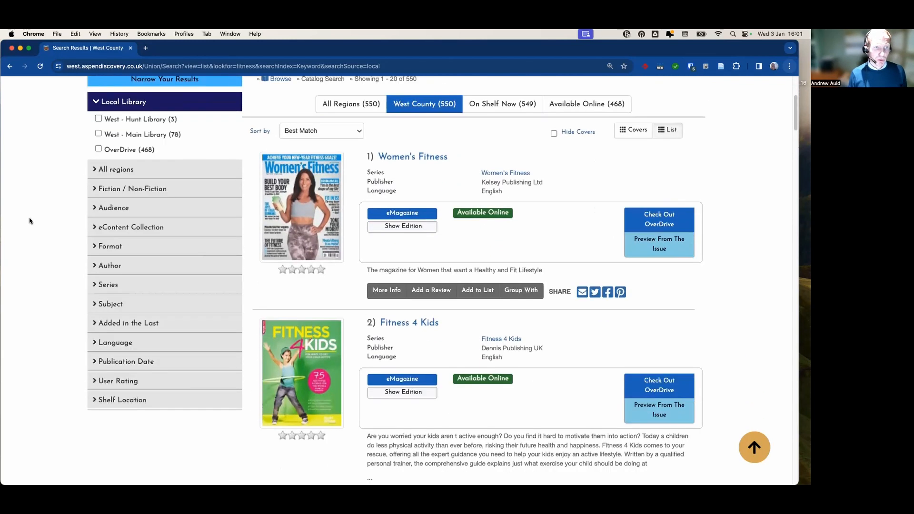
left_click(93, 248)
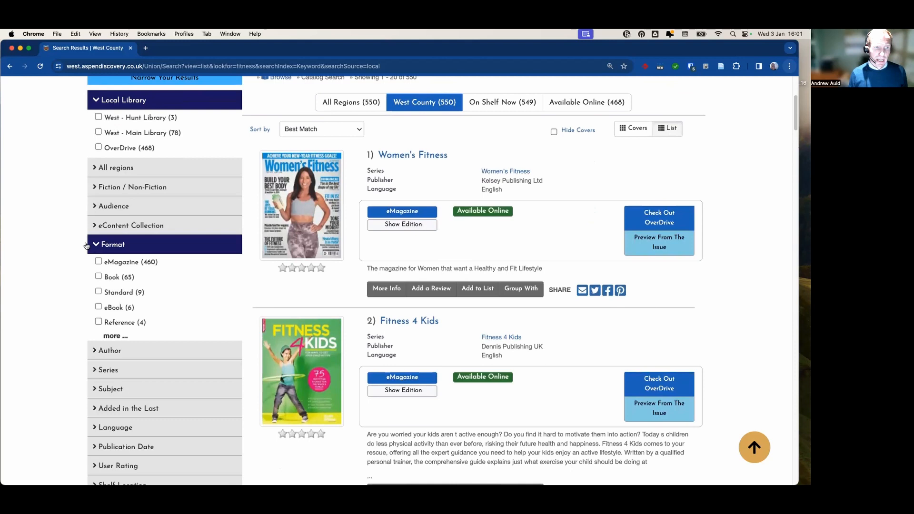
left_click(98, 277)
Step: Open the full list of subjects for the book results and select Aerobic exercises
scroll(43, 255, "down", 3)
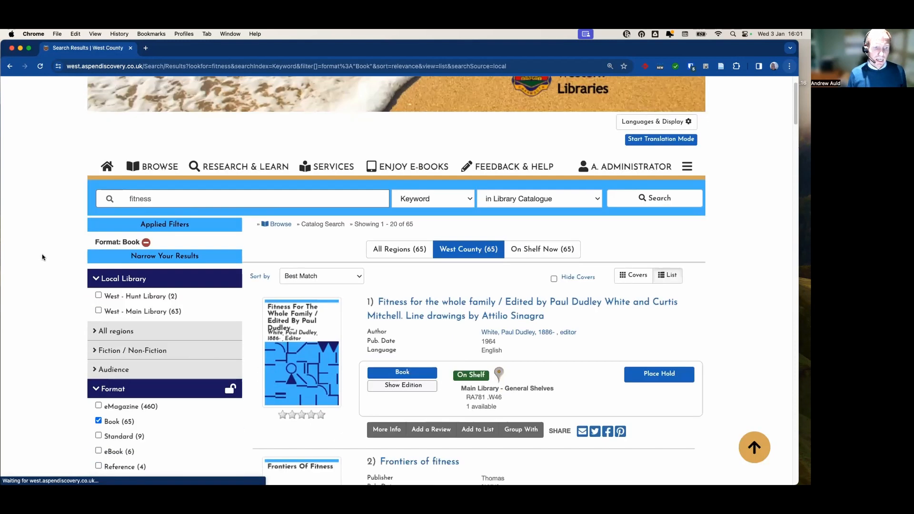
scroll(41, 253, "down", 5)
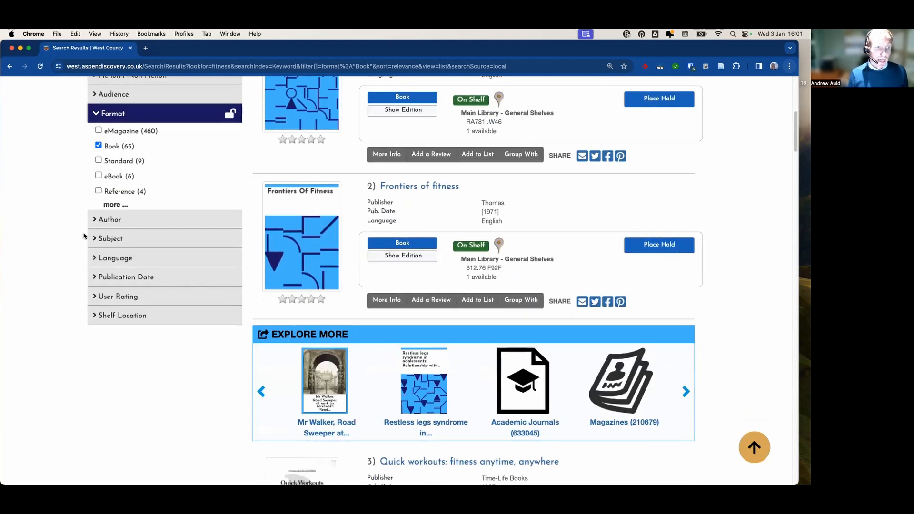
left_click(99, 234)
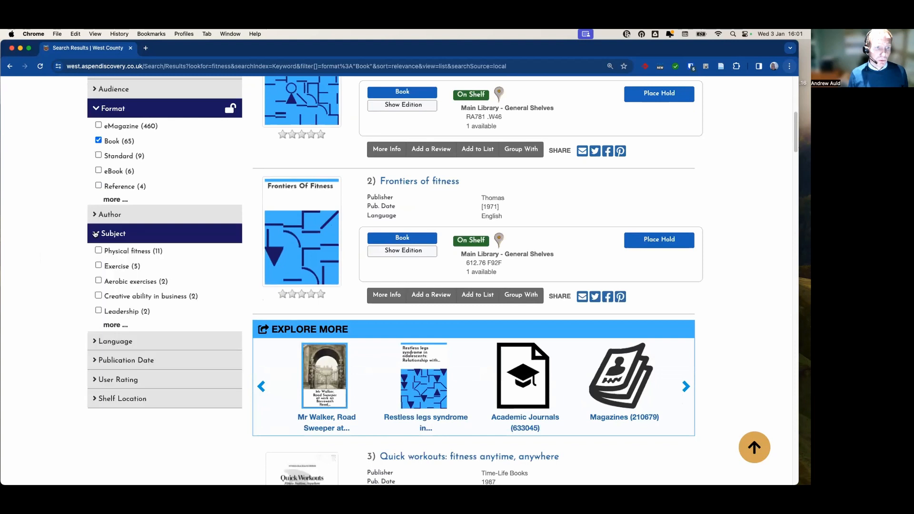
left_click(114, 324)
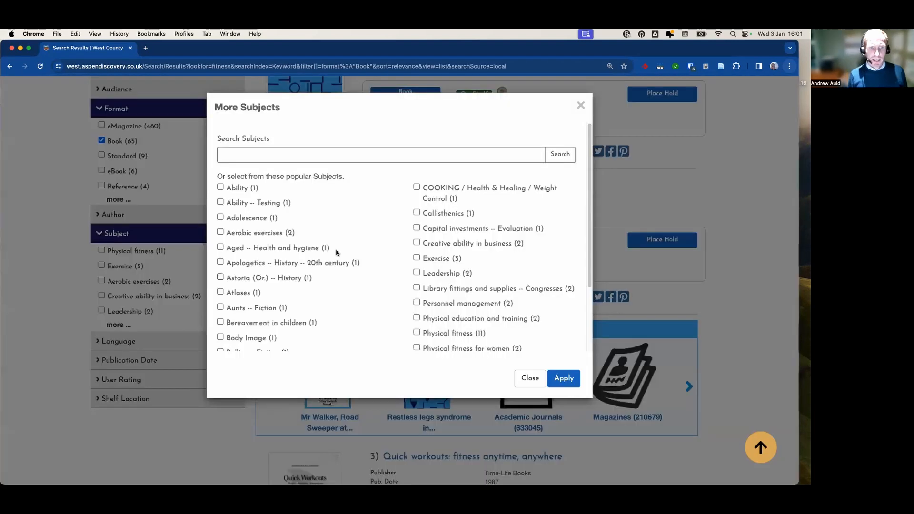
left_click(221, 233)
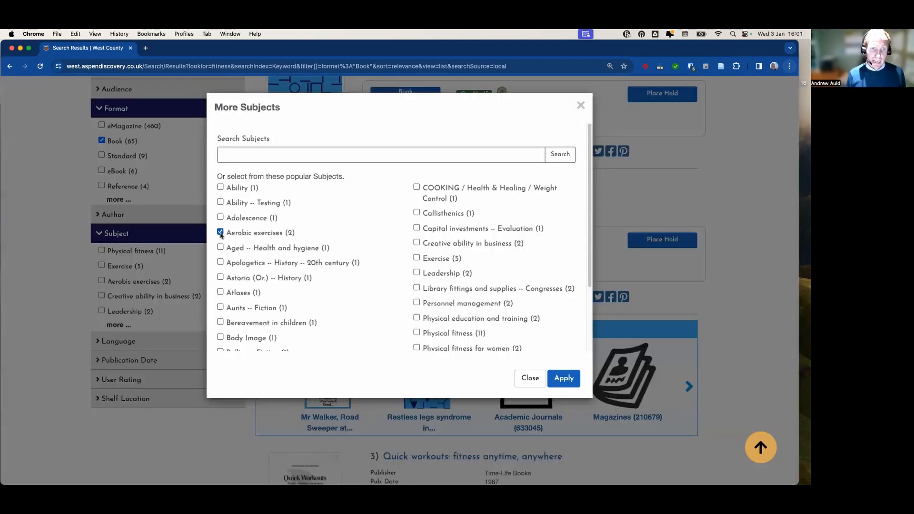
Step: Add the subjects Exercise, Physical fitness, Physical fitness for women, Running, Weight lifting, Weight training, Body Image, and Physical education and training, and apply them
scroll(219, 280, "down", 3)
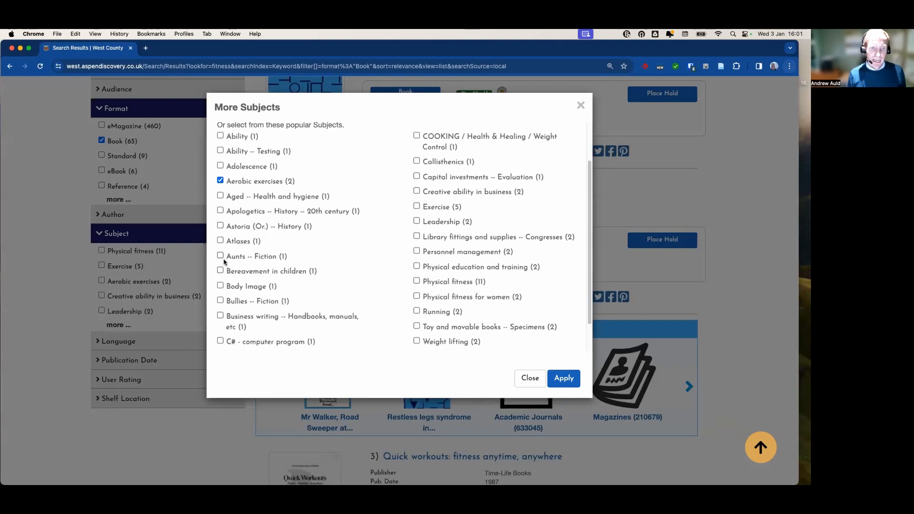
scroll(224, 261, "down", 1)
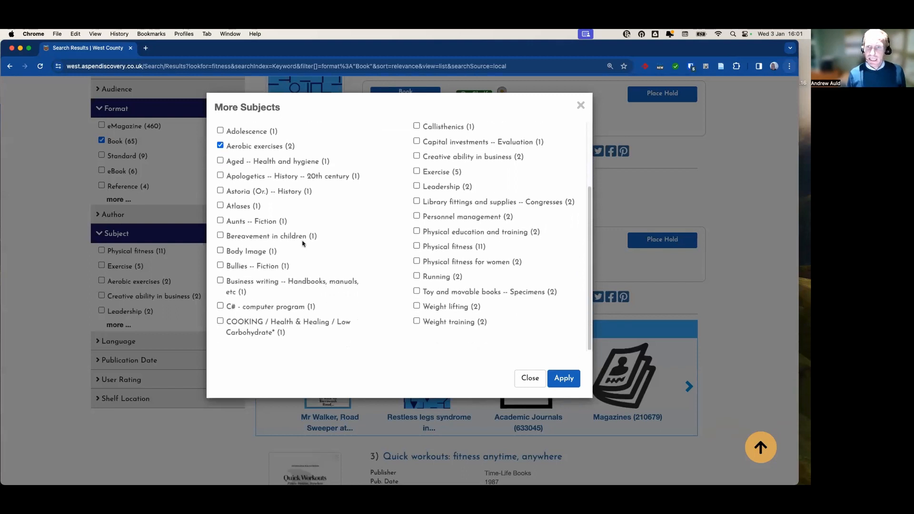
scroll(416, 217, "up", 3)
scroll(416, 223, "down", 3)
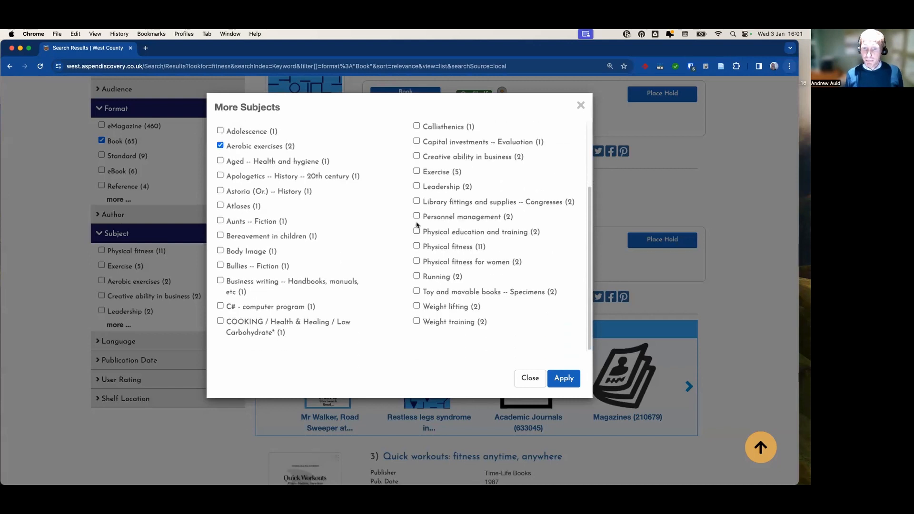
left_click(416, 245)
left_click(417, 261)
left_click(417, 276)
left_click(417, 306)
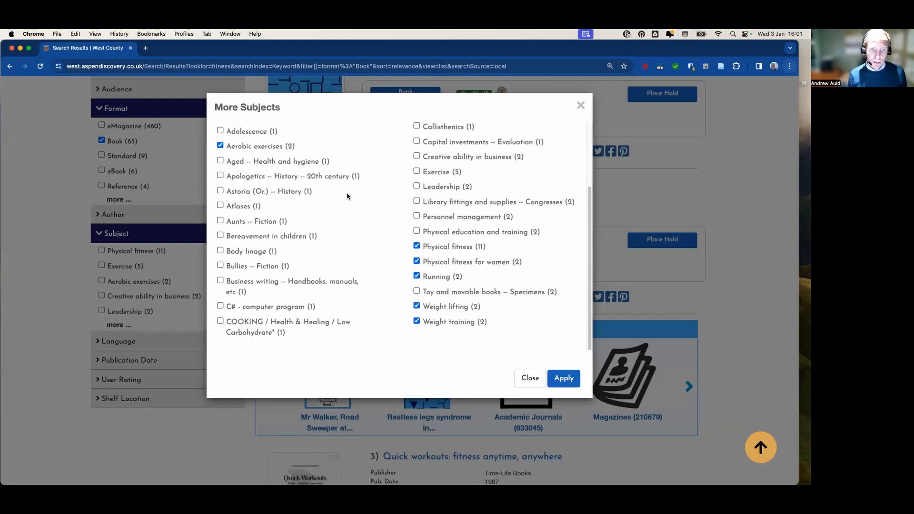
left_click(551, 375)
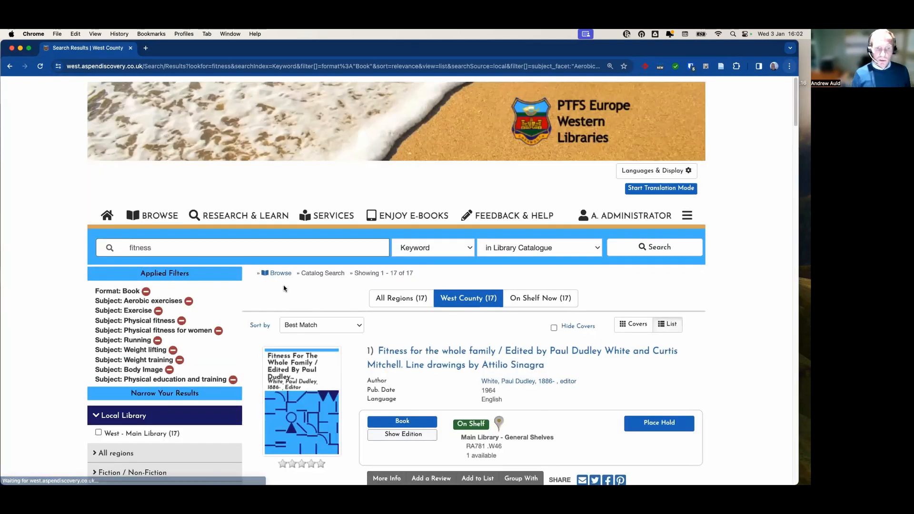
Step: Sort the filtered fitness books by Publication Year Desc
left_click(347, 320)
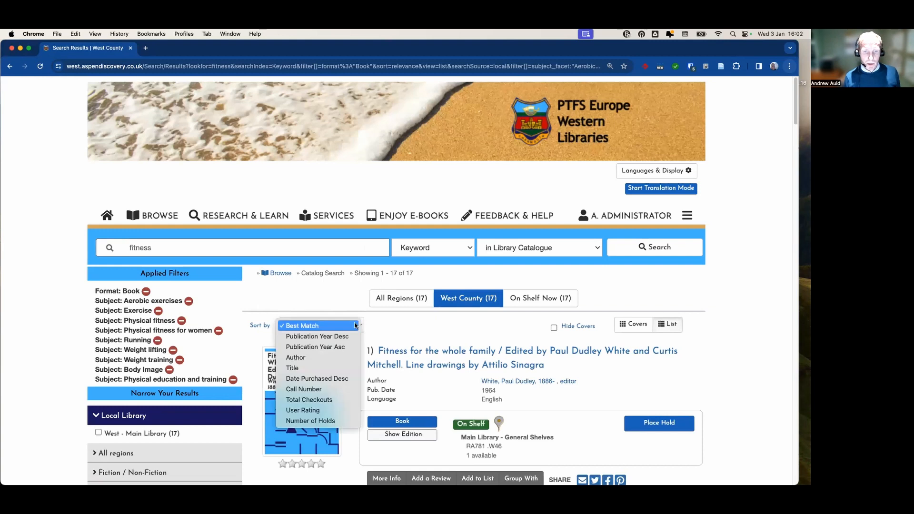
left_click(328, 339)
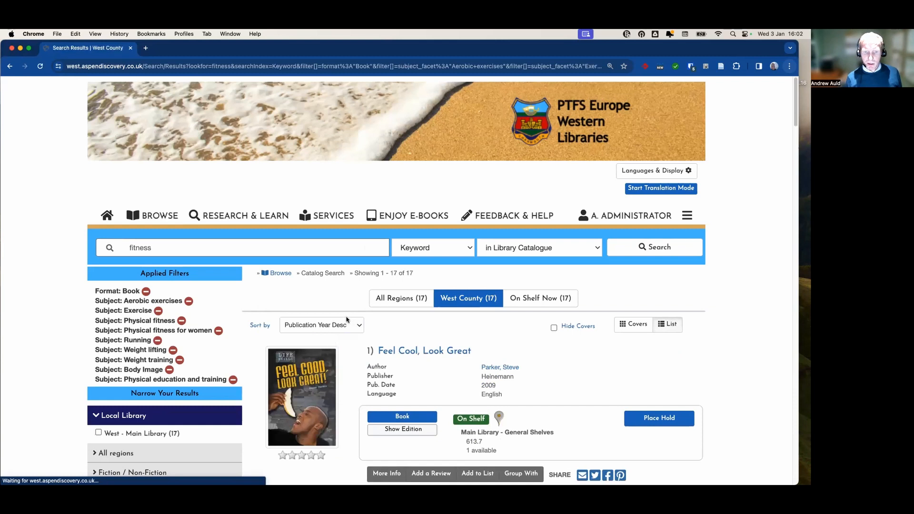
Step: Examine the sorted list of fitness books, checking their publication dates, shelf availability and the applied filters
scroll(350, 328, "down", 15)
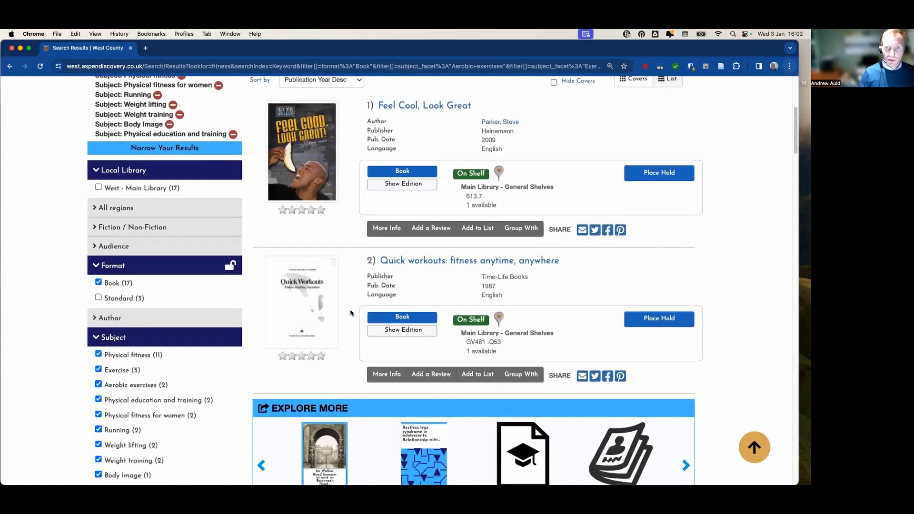
scroll(369, 310, "down", 1)
scroll(372, 311, "up", 15)
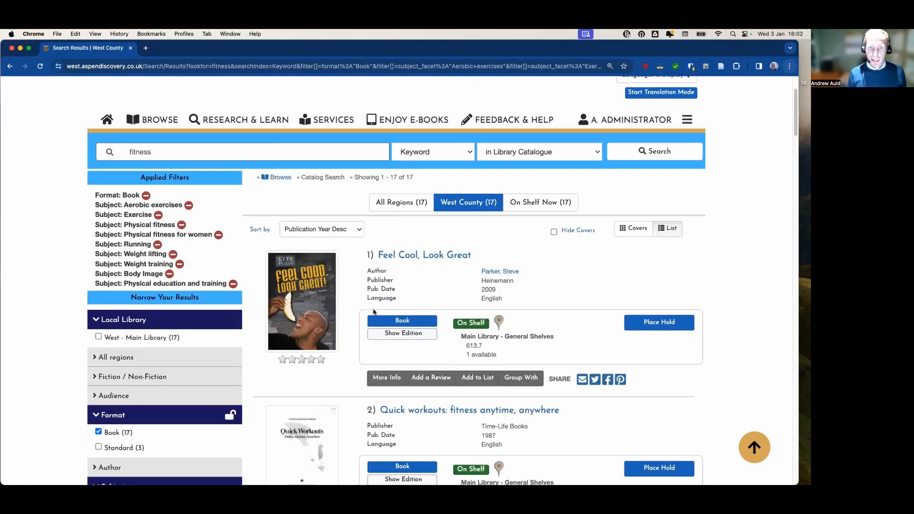
scroll(373, 314, "up", 2)
scroll(372, 313, "down", 2)
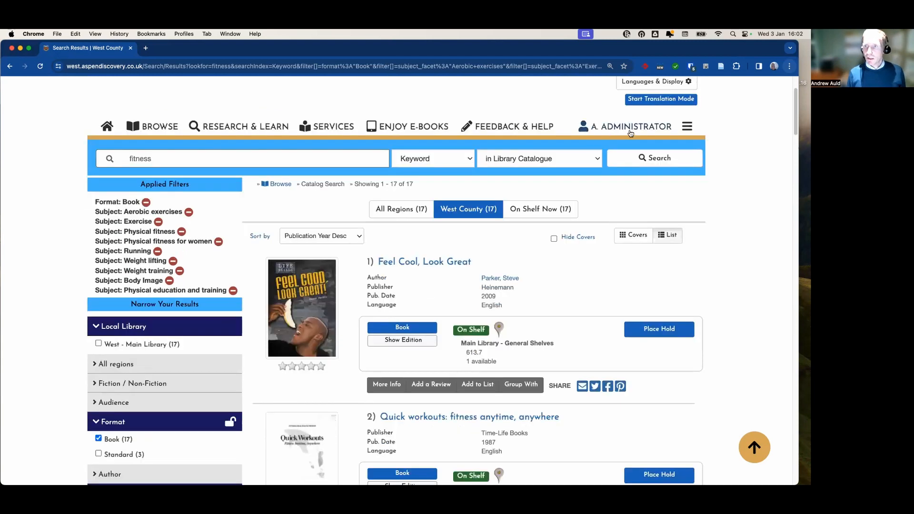
scroll(515, 253, "down", 7)
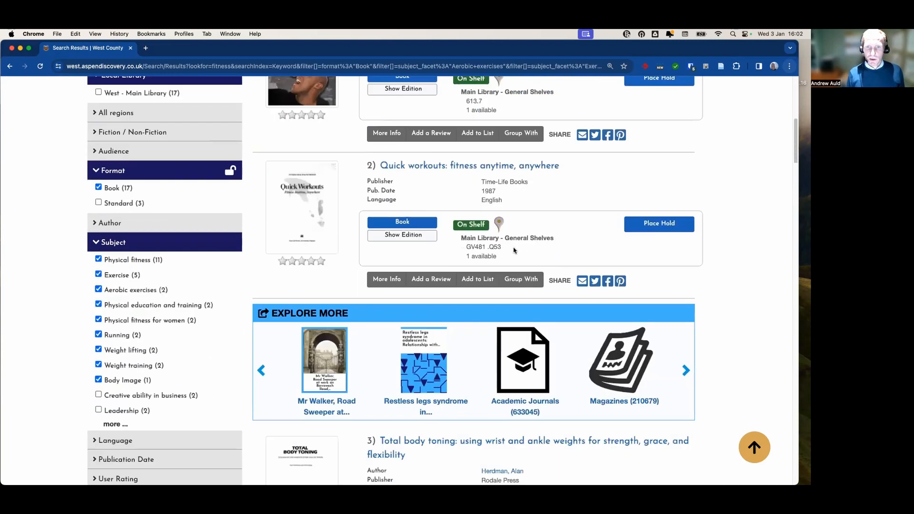
scroll(515, 253, "down", 20)
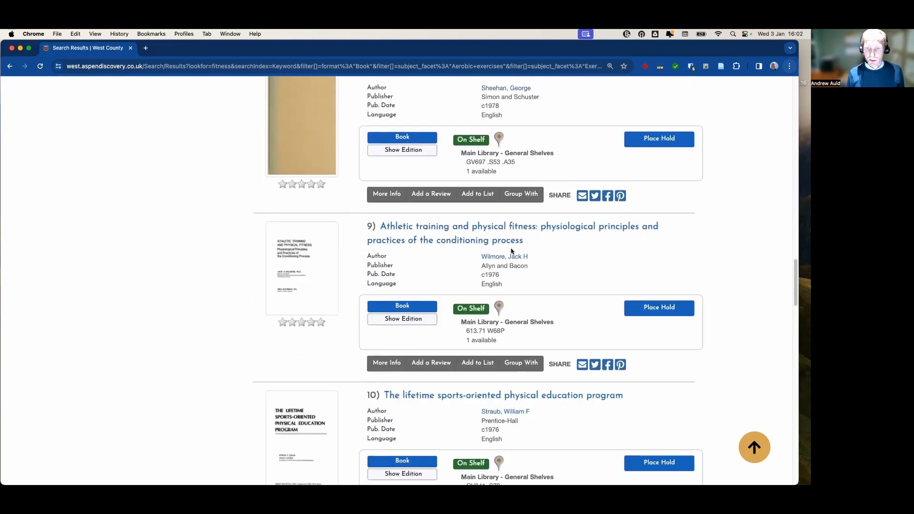
scroll(512, 251, "down", 20)
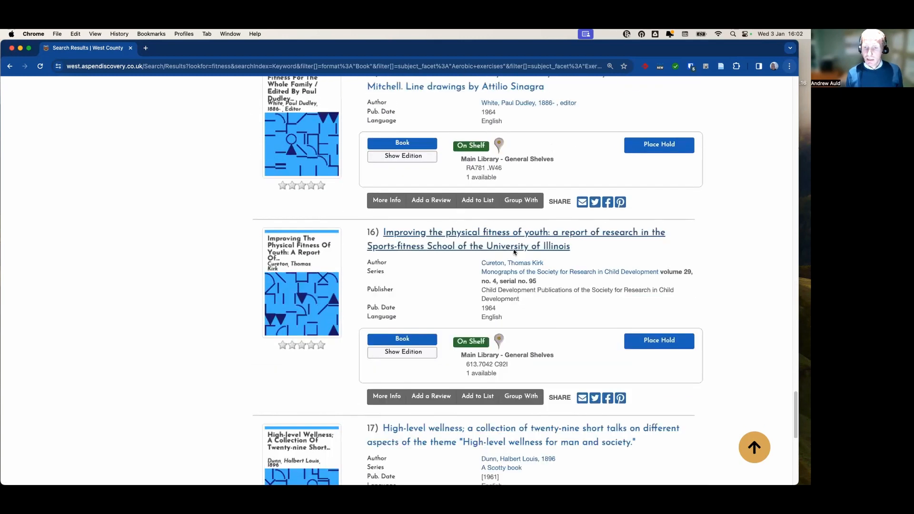
Step: Create a new collection spotlight named Fitness titles from the filtered fitness search results
scroll(518, 253, "down", 2)
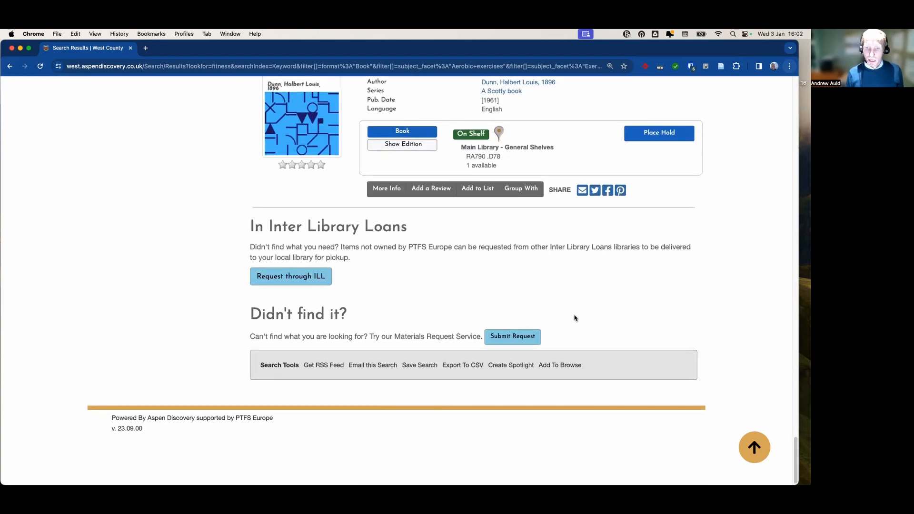
left_click(509, 370)
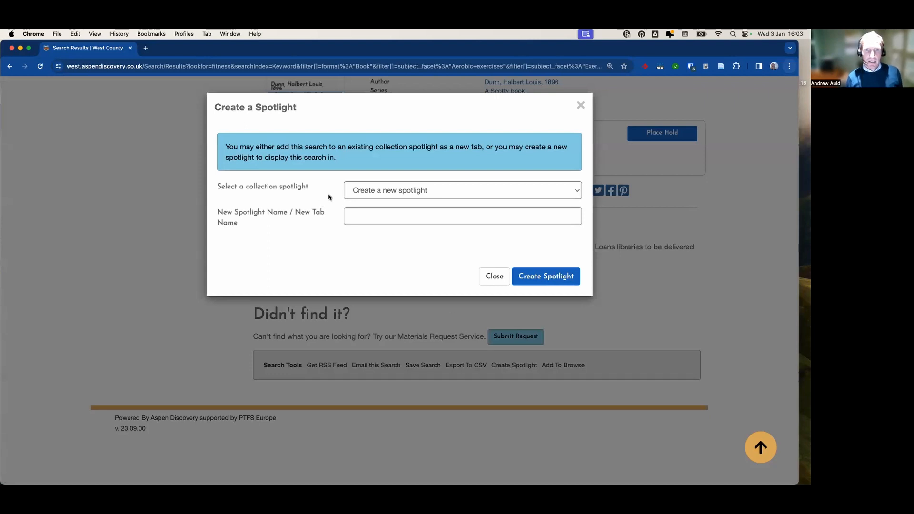
left_click(479, 192)
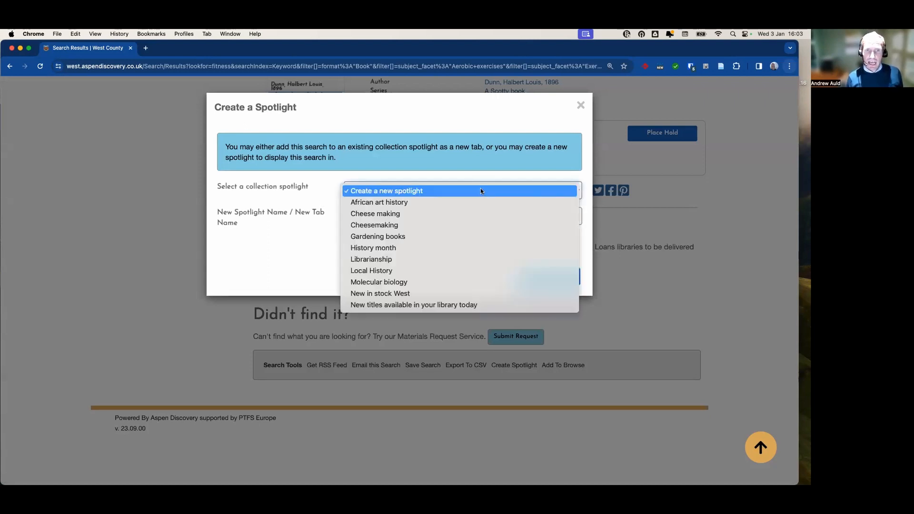
left_click(317, 181)
left_click(368, 213)
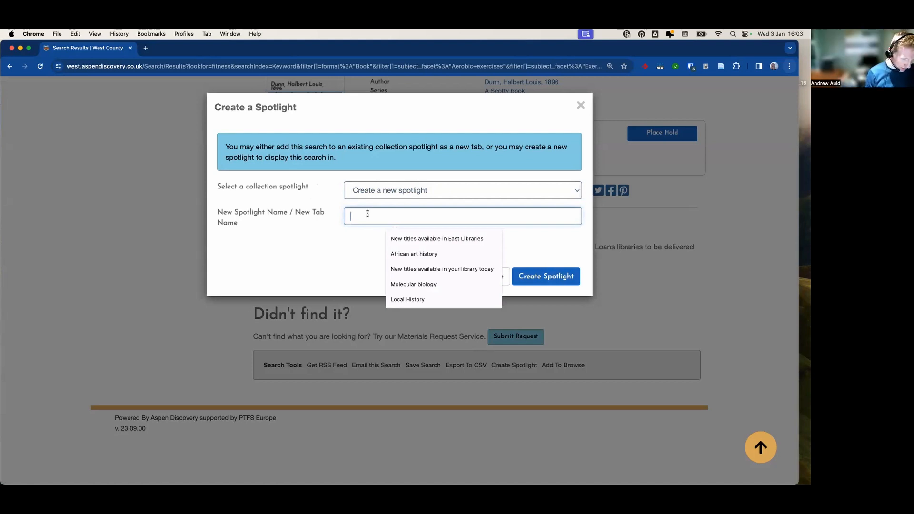
type("Fitne")
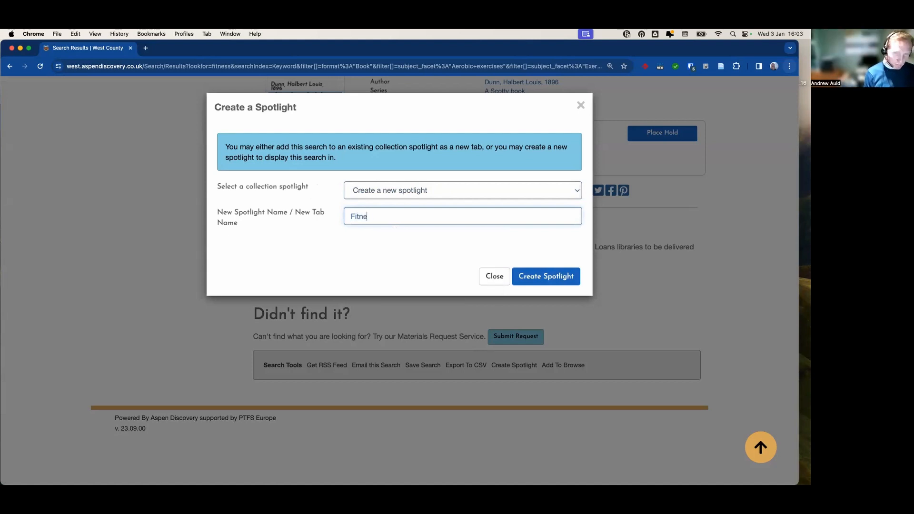
type("ss titles")
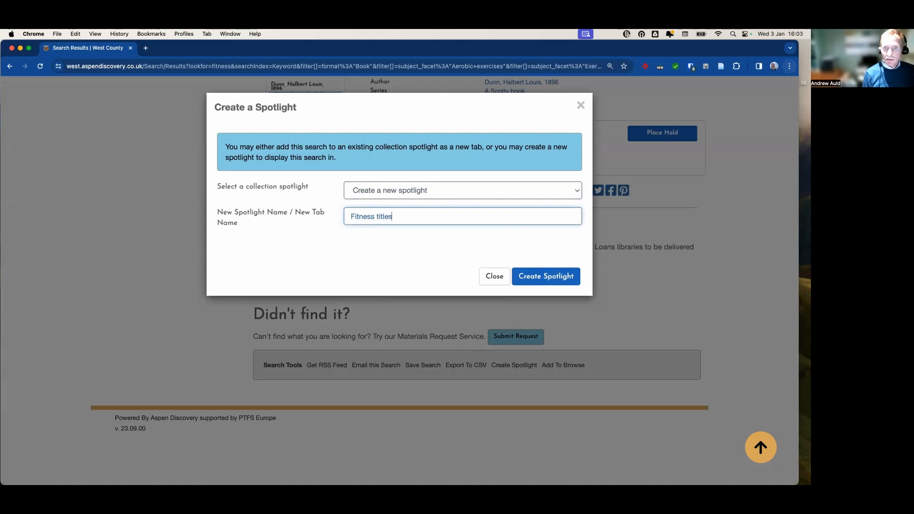
left_click(539, 276)
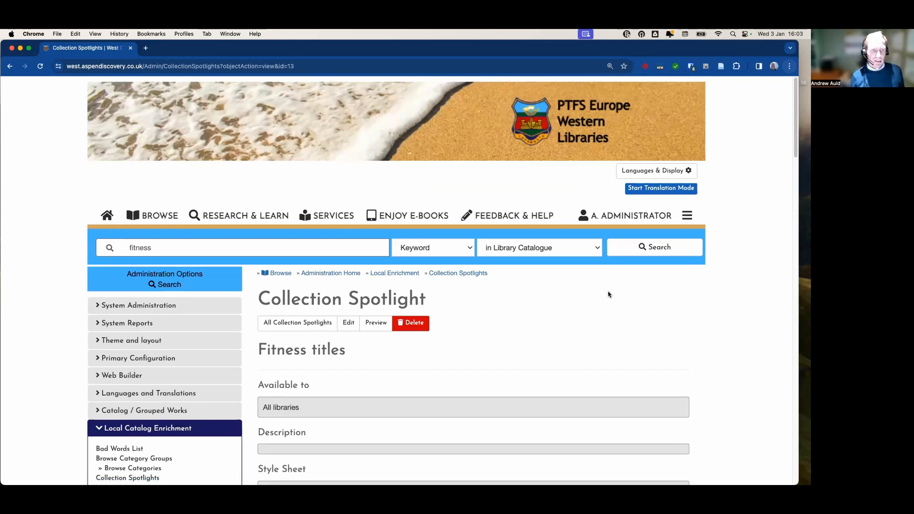
Step: Examine the Fitness titles spotlight's display settings, the search its list was created from, and the integration notes
scroll(609, 294, "down", 1)
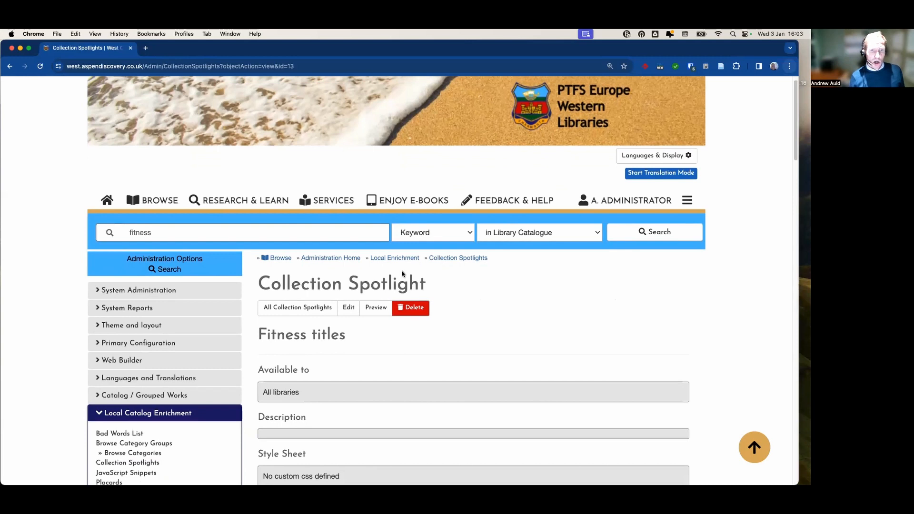
scroll(528, 276, "down", 15)
scroll(508, 262, "up", 6)
scroll(510, 262, "down", 1)
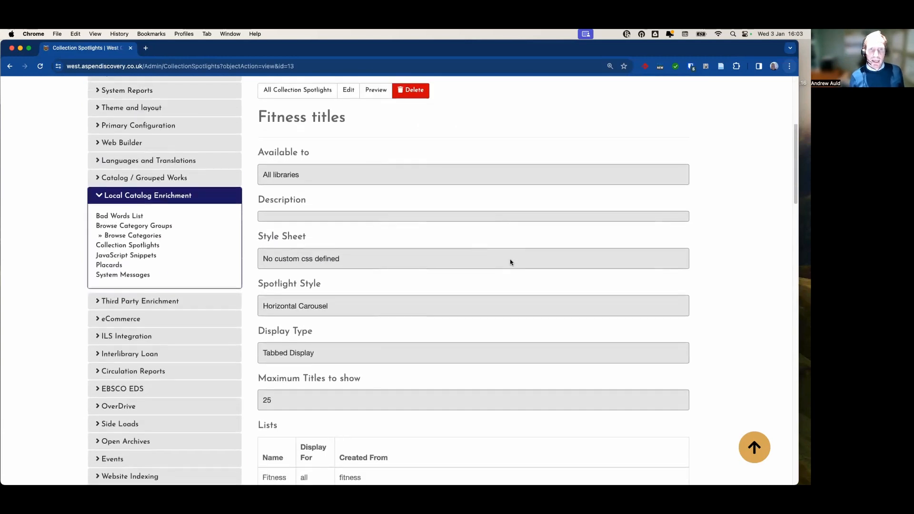
scroll(458, 223, "down", 3)
scroll(456, 204, "up", 3)
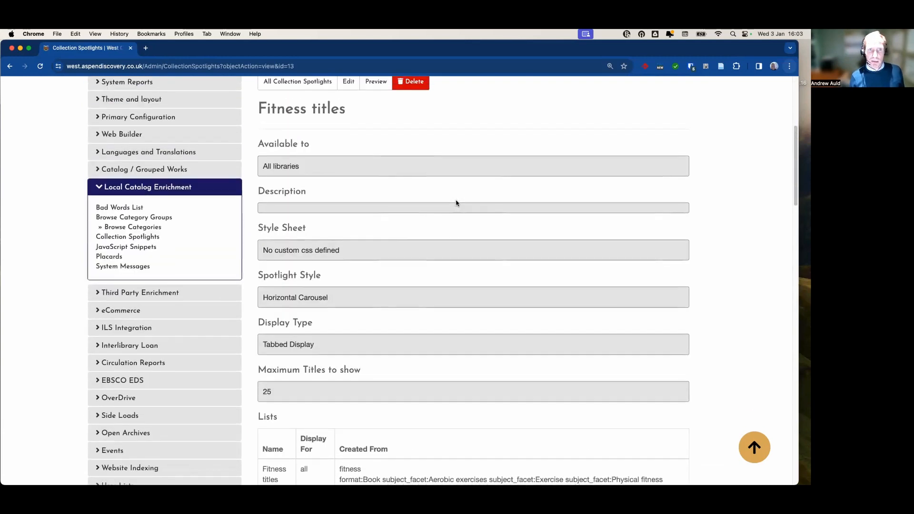
scroll(458, 203, "down", 1)
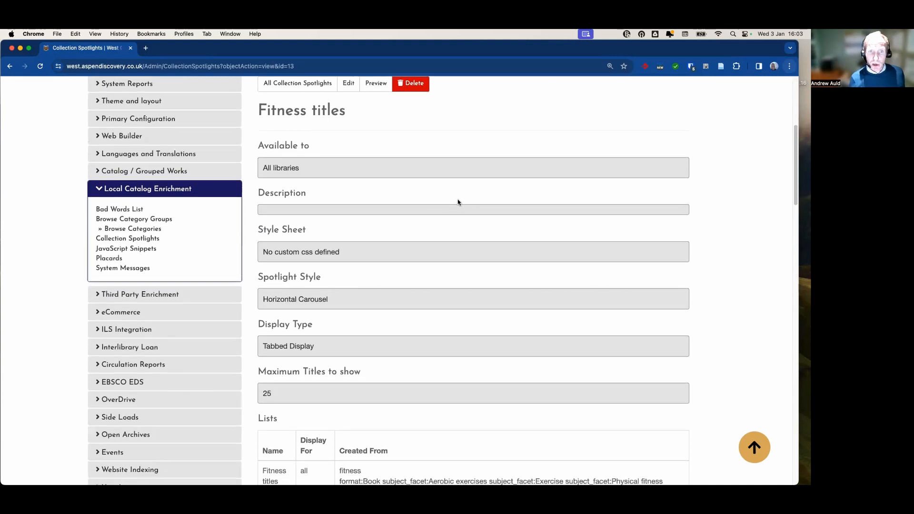
scroll(460, 202, "down", 10)
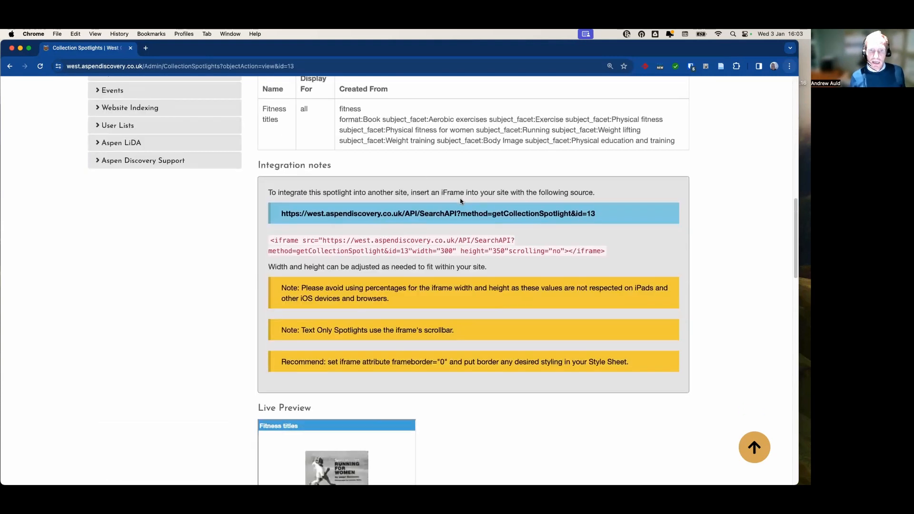
scroll(553, 240, "up", 3)
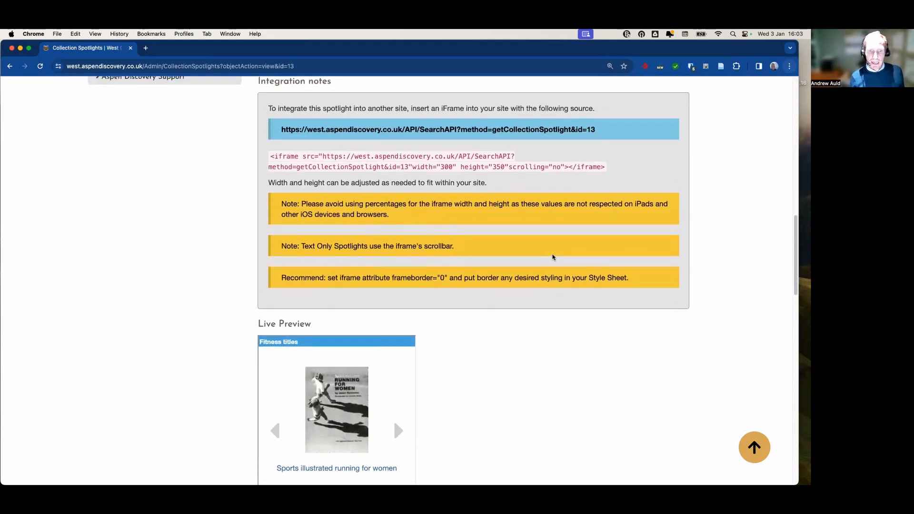
Step: Page forward through the book covers in the live preview of the Fitness titles spotlight
scroll(554, 254, "down", 4)
scroll(555, 255, "down", 3)
left_click(399, 287)
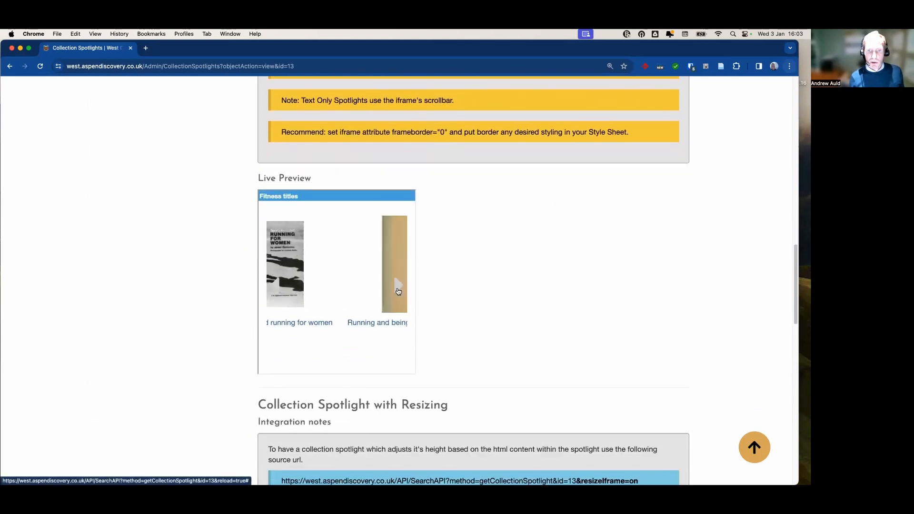
left_click(399, 291)
left_click(399, 290)
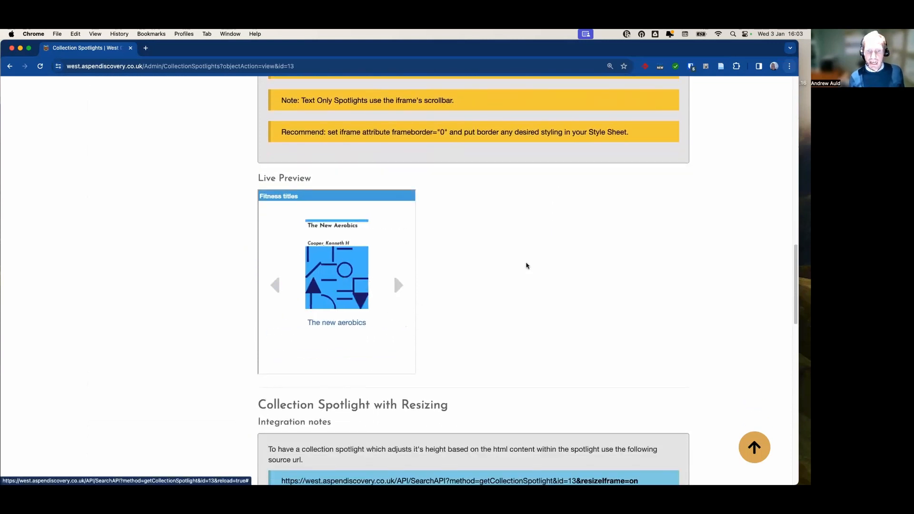
Step: Highlight the full iframe embed code in the spotlight's integration notes
scroll(531, 268, "up", 8)
scroll(531, 267, "up", 4)
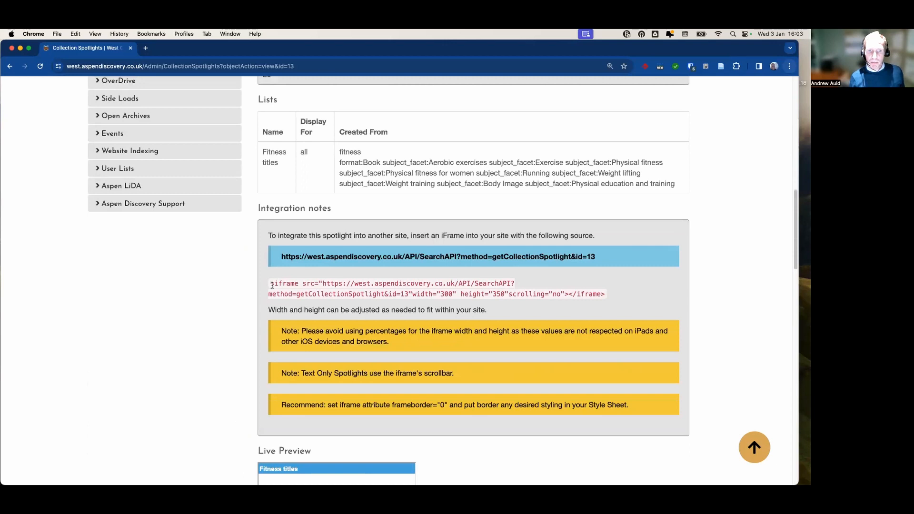
left_click_drag(271, 286, 566, 303)
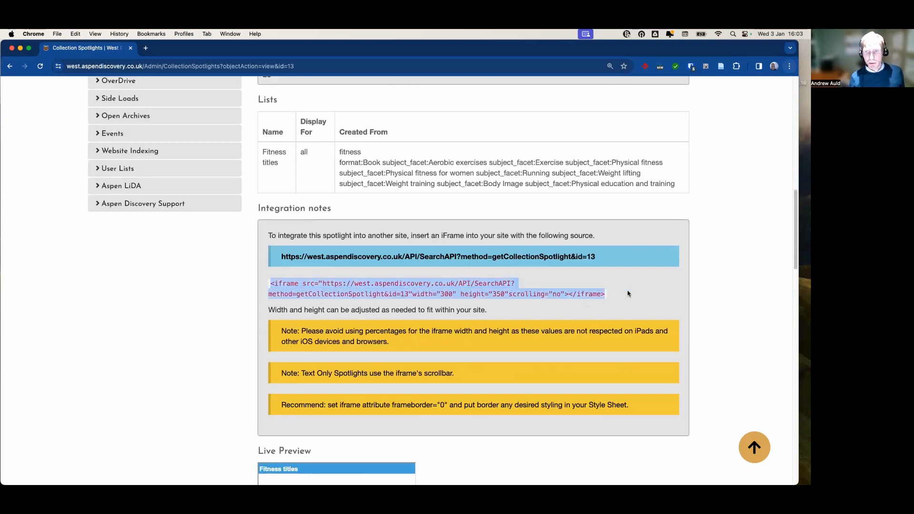
Step: Open the Fitness titles spotlight for editing and set its library to West County
scroll(623, 293, "up", 7)
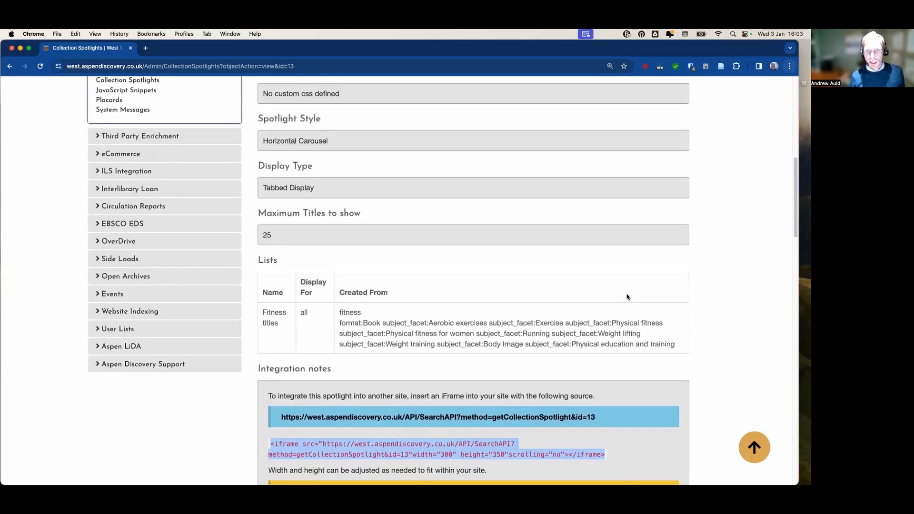
scroll(627, 297, "up", 11)
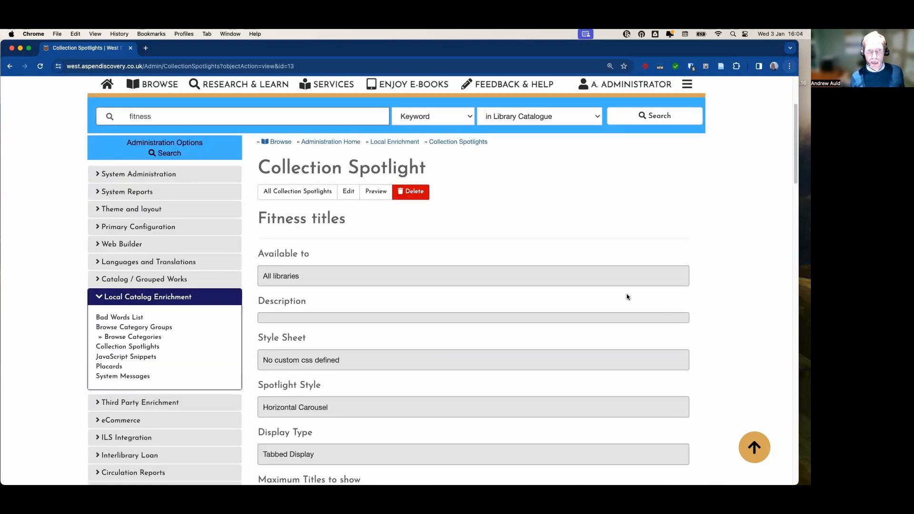
scroll(627, 298, "up", 2)
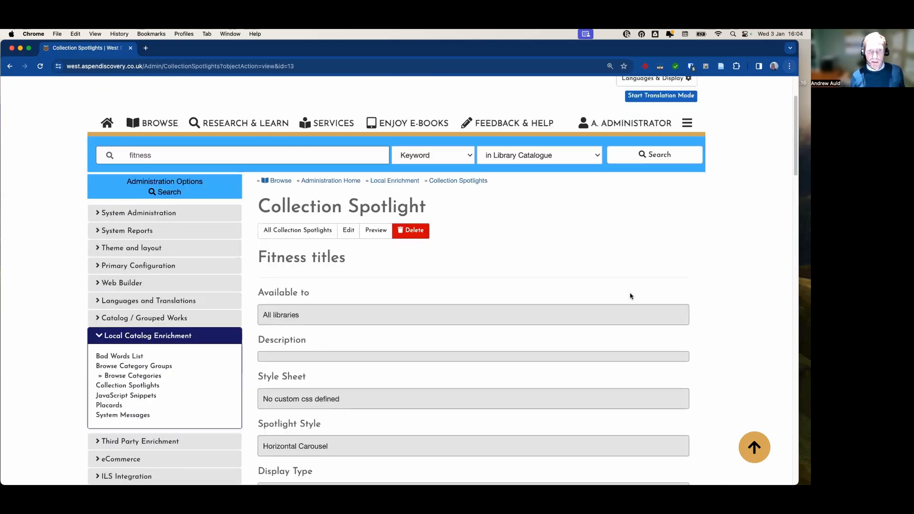
left_click(349, 231)
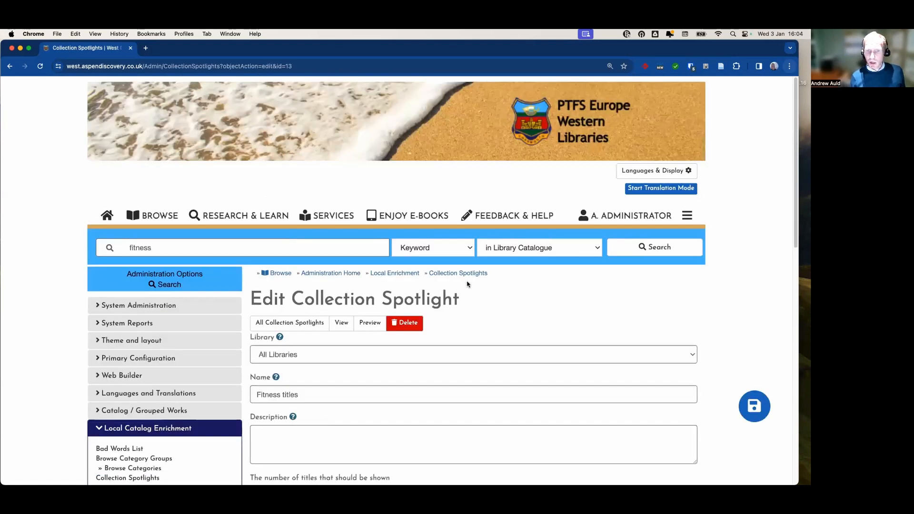
scroll(589, 310, "down", 4)
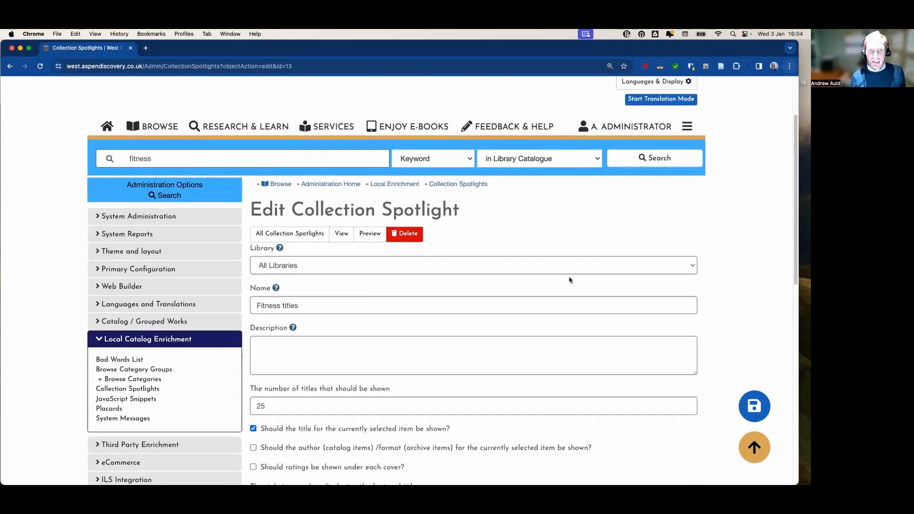
left_click(432, 266)
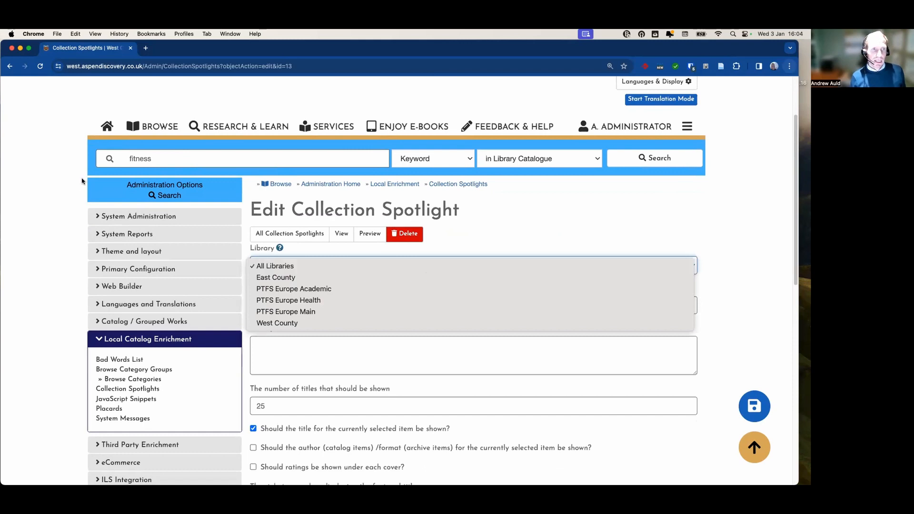
left_click(15, 200)
scroll(50, 187, "up", 2)
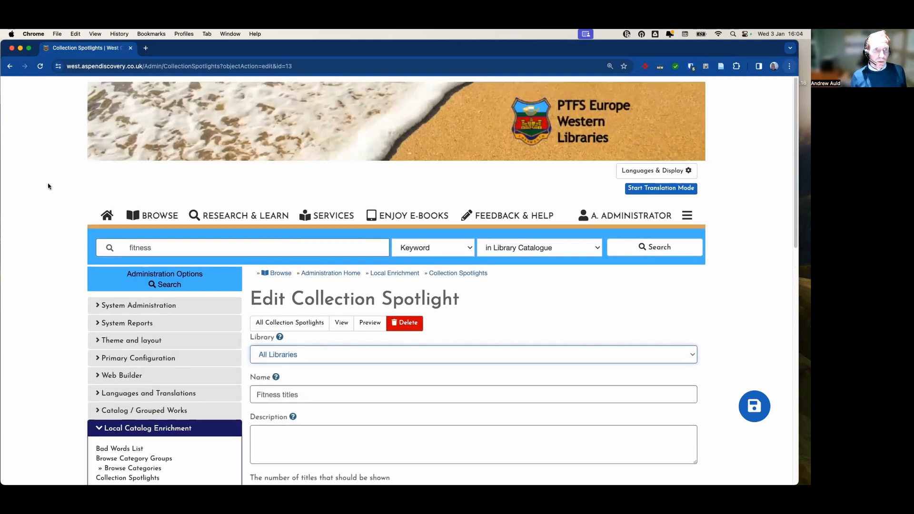
scroll(508, 165, "down", 4)
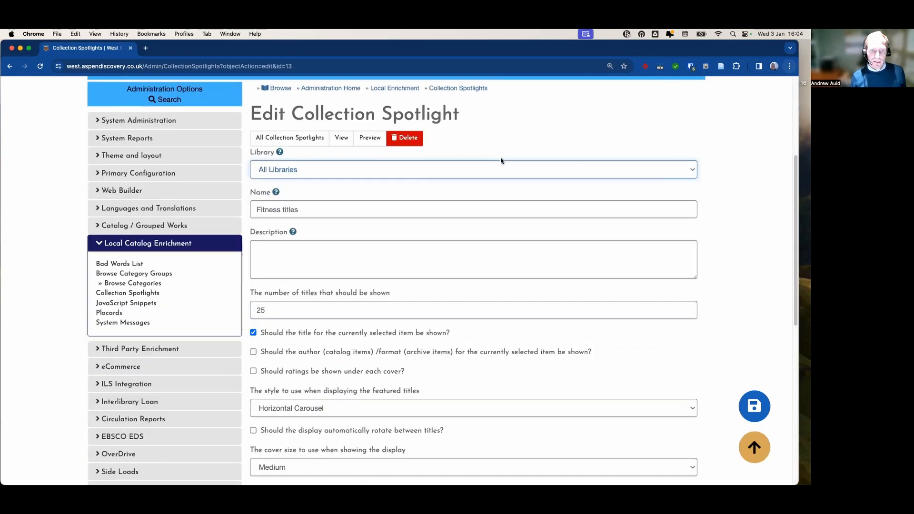
left_click(378, 170)
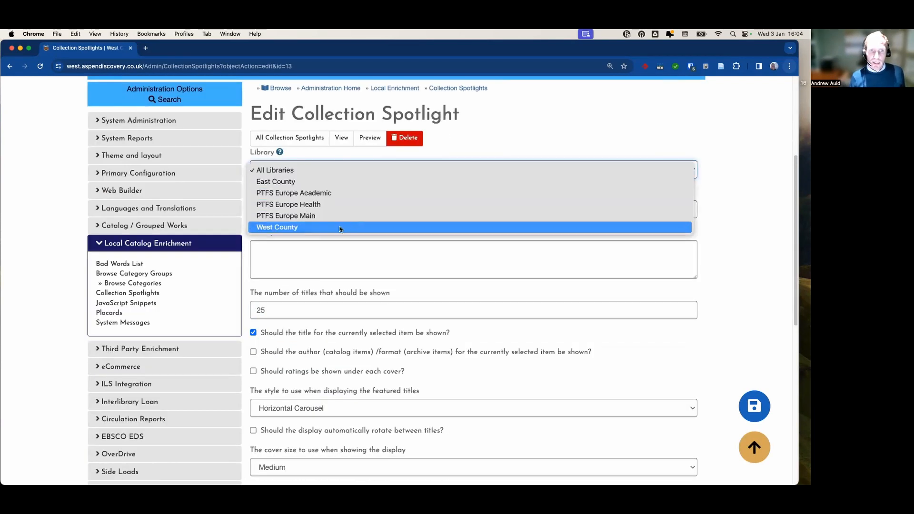
key("Escape")
scroll(383, 195, "down", 1)
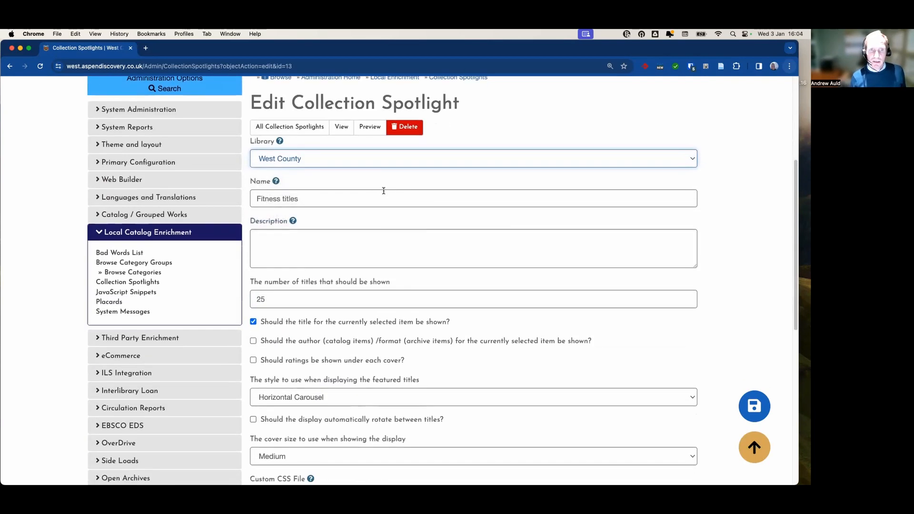
Step: Review the spotlight's display options and set the style for displaying the featured titles to Horizontal
scroll(350, 196, "down", 2)
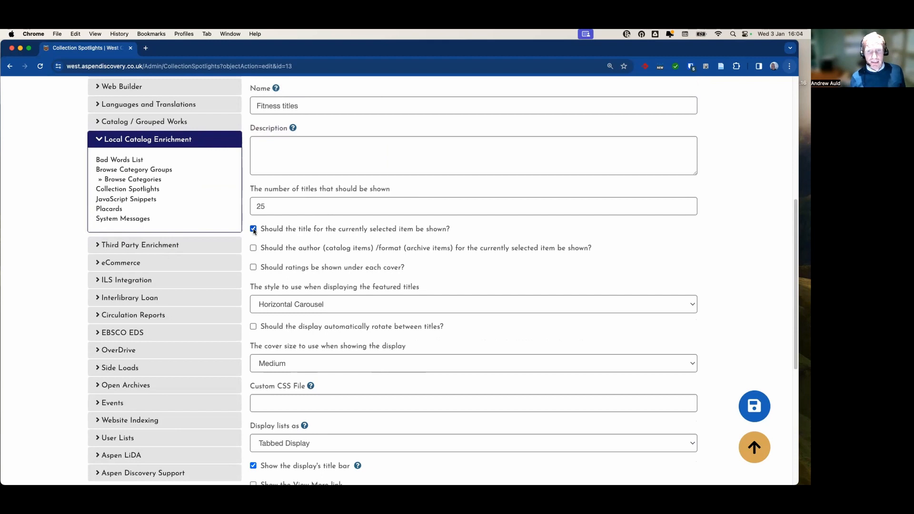
scroll(391, 232, "down", 5)
scroll(433, 220, "up", 6)
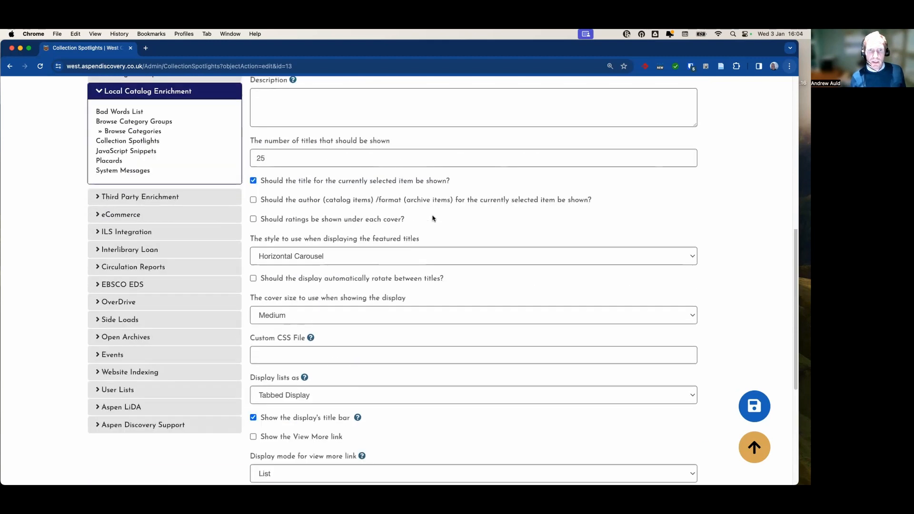
scroll(433, 224, "down", 1)
scroll(433, 224, "down", 2)
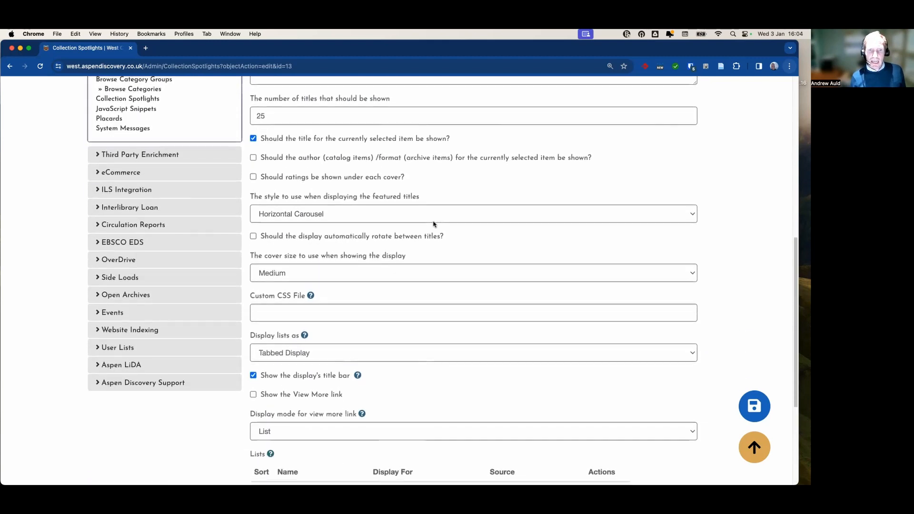
left_click(350, 215)
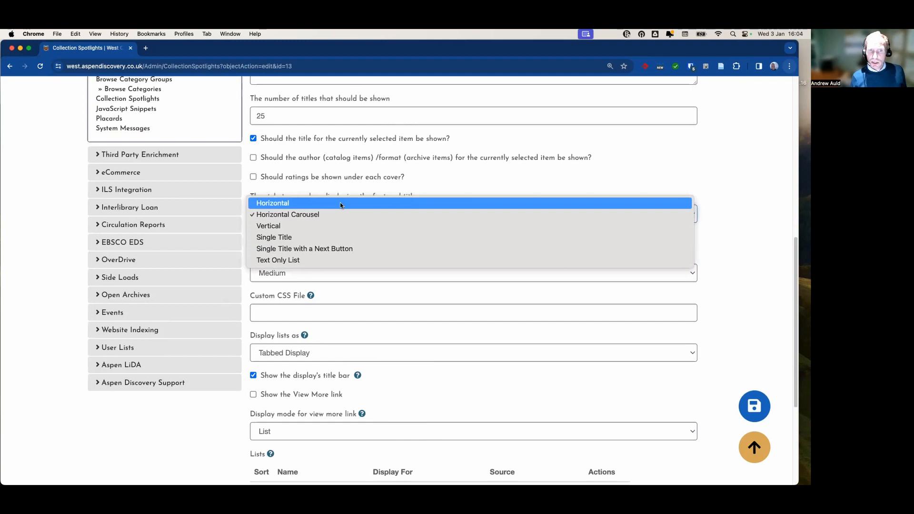
left_click(338, 203)
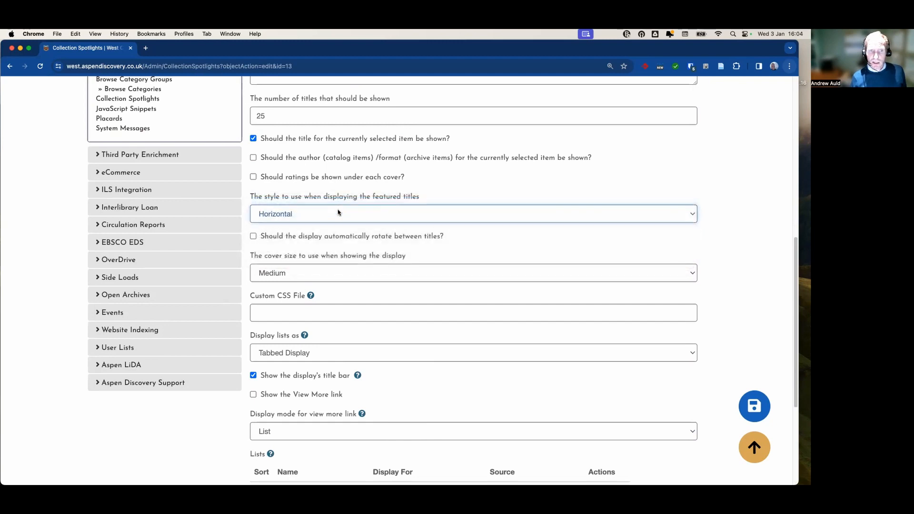
left_click(338, 211)
left_click(336, 223)
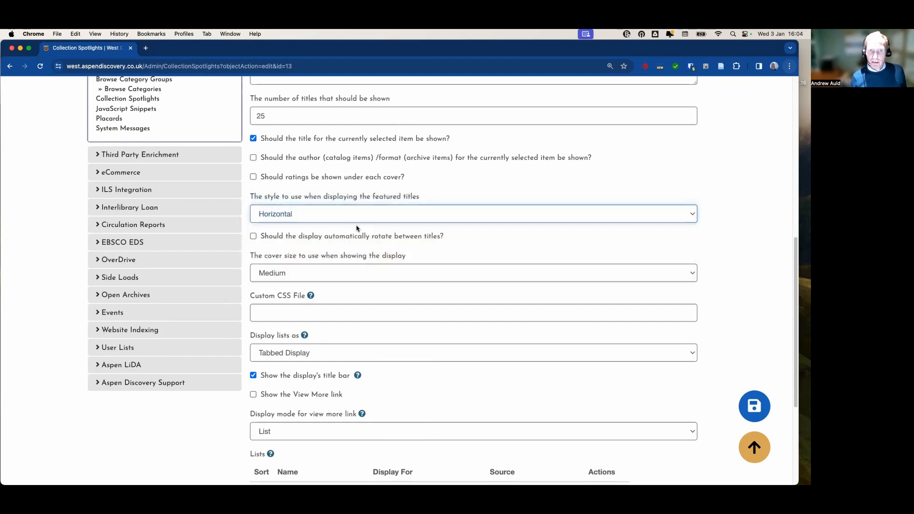
left_click(331, 216)
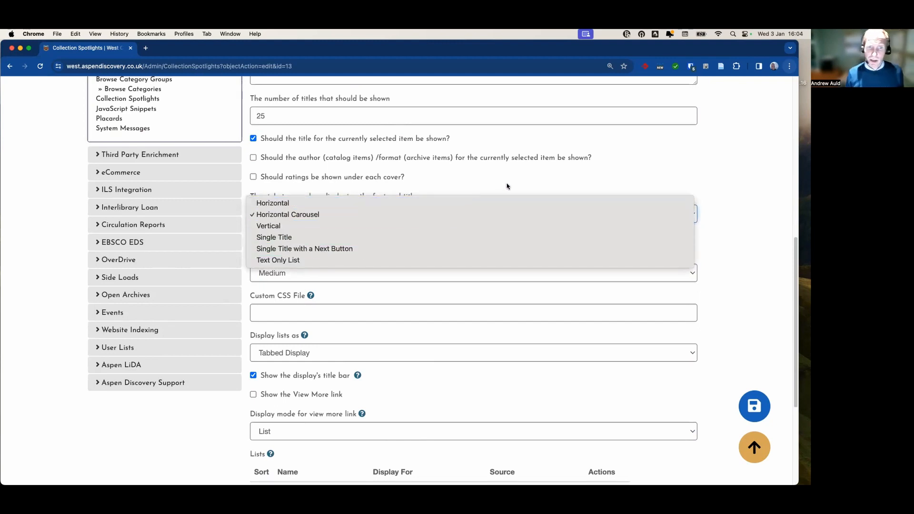
left_click(426, 212)
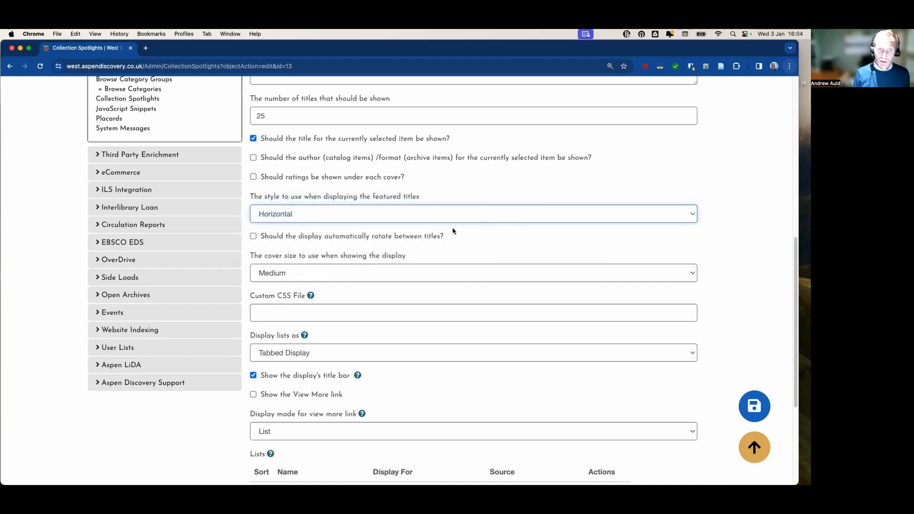
Step: Turn on automatic rotation between titles, keep the lists set to Tabbed Display, and save the spotlight
left_click(253, 236)
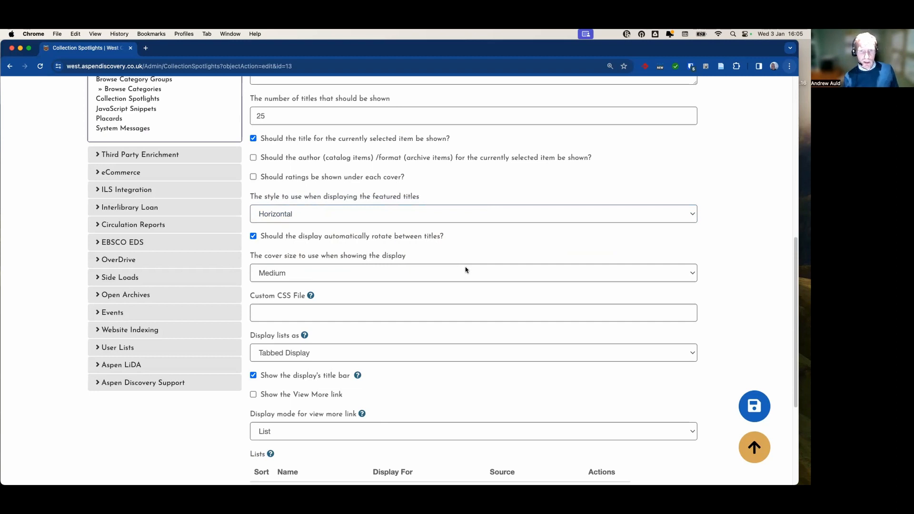
scroll(458, 266, "down", 2)
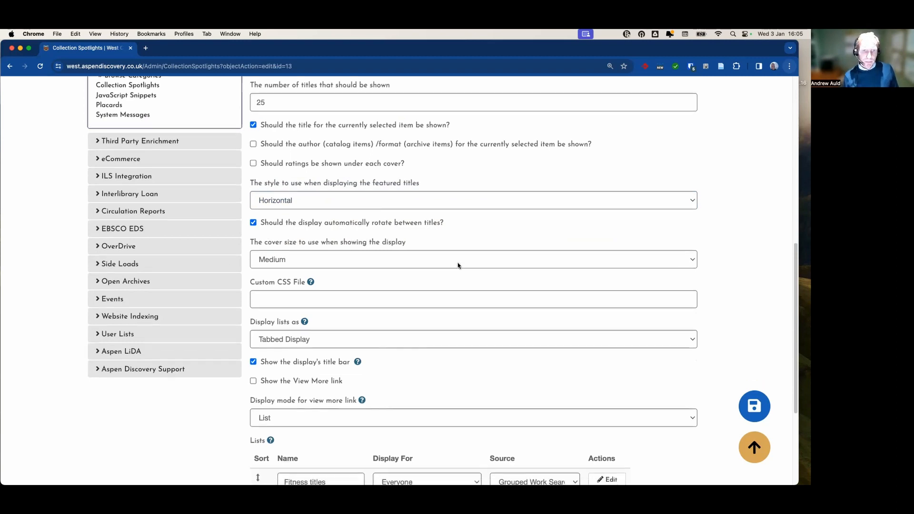
scroll(336, 275, "down", 2)
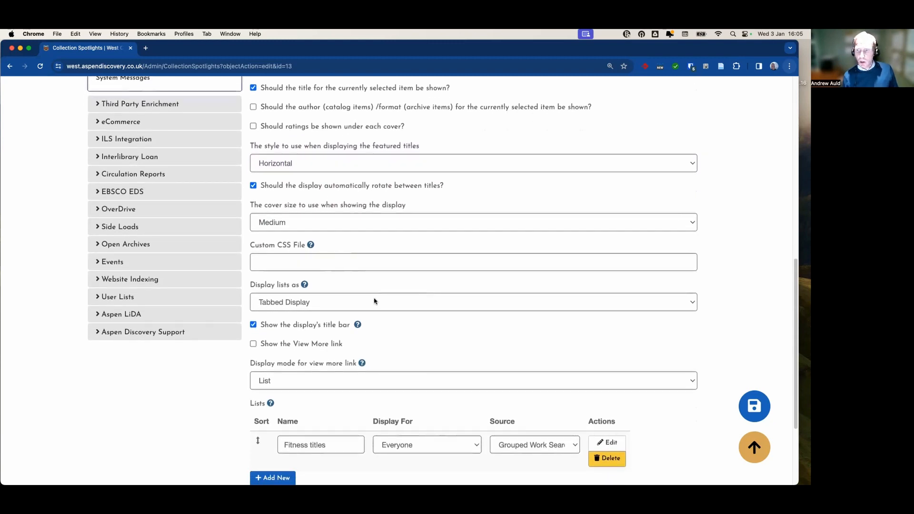
left_click(374, 301)
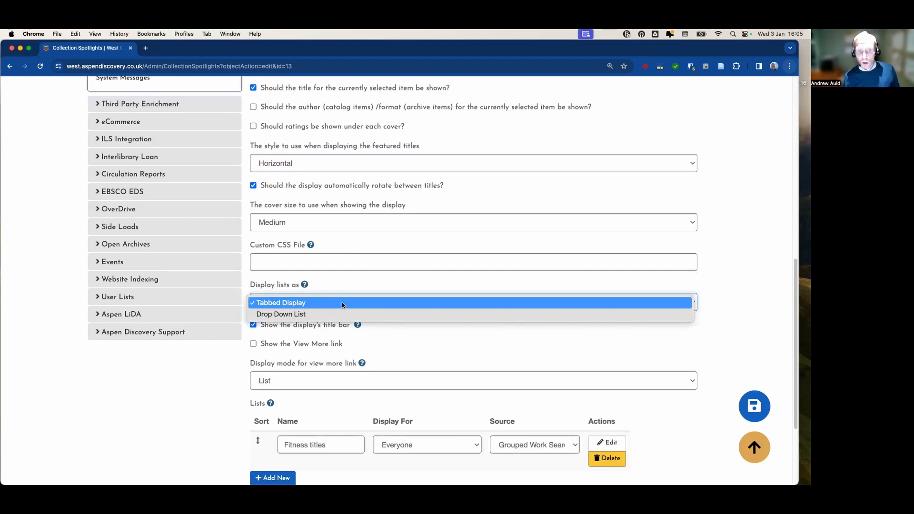
left_click(365, 286)
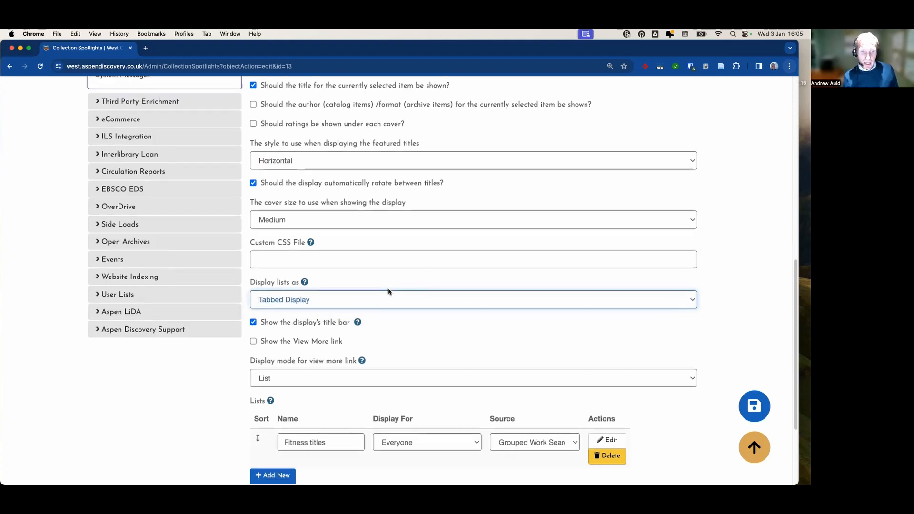
scroll(371, 305, "down", 3)
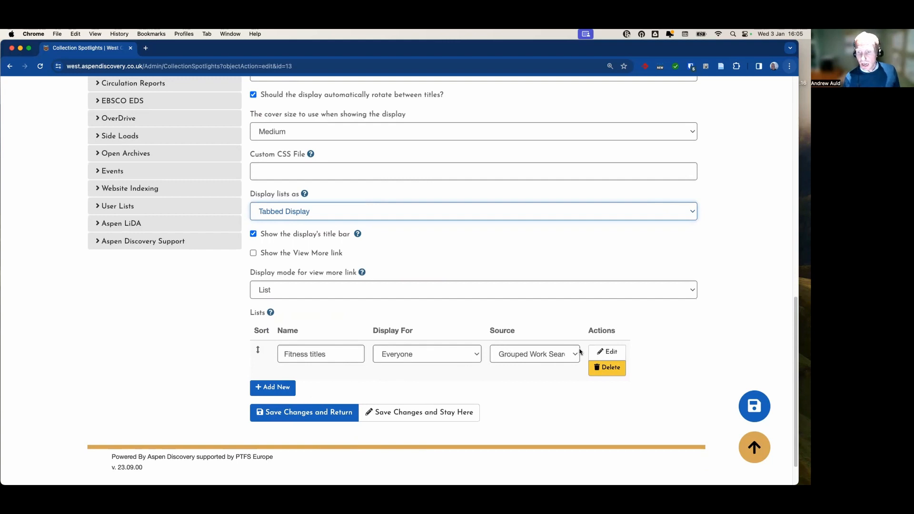
left_click(411, 412)
Step: Check the saved horizontal spotlight by paging forward through the book covers in its live preview
scroll(490, 297, "down", 5)
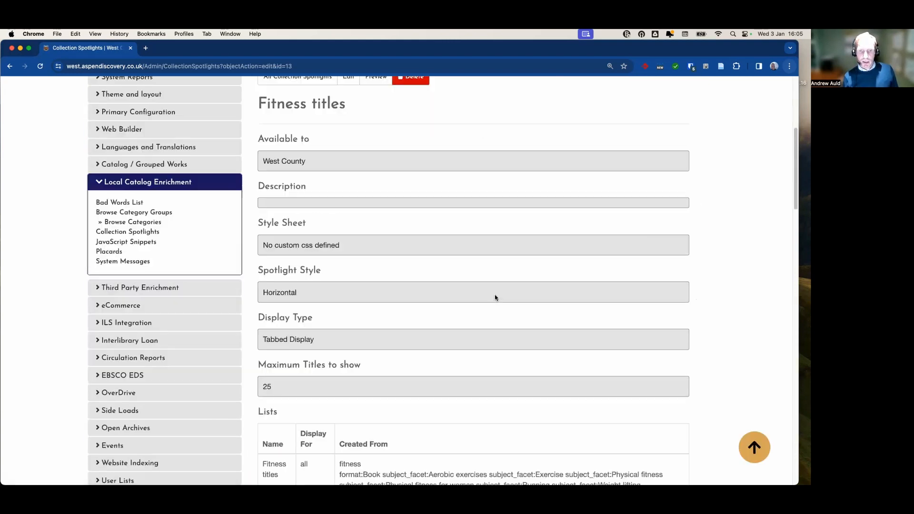
scroll(495, 298, "down", 10)
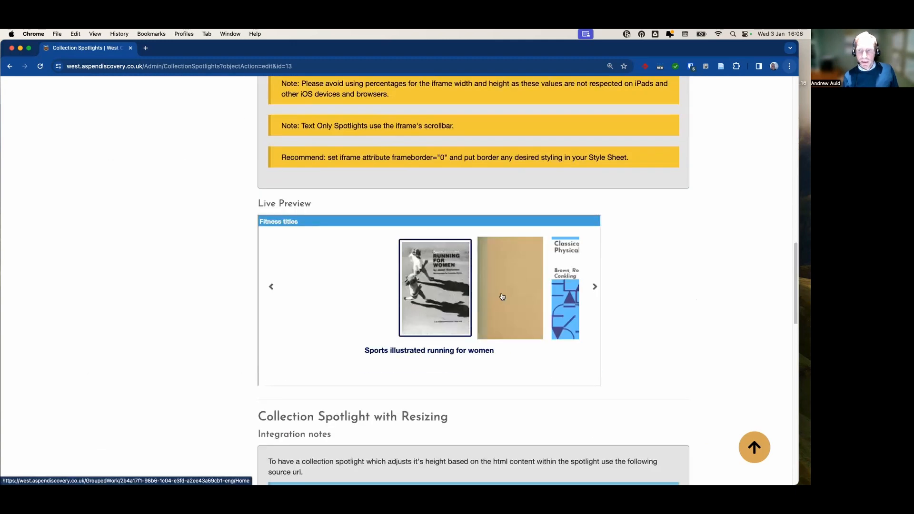
left_click(595, 287)
left_click(596, 288)
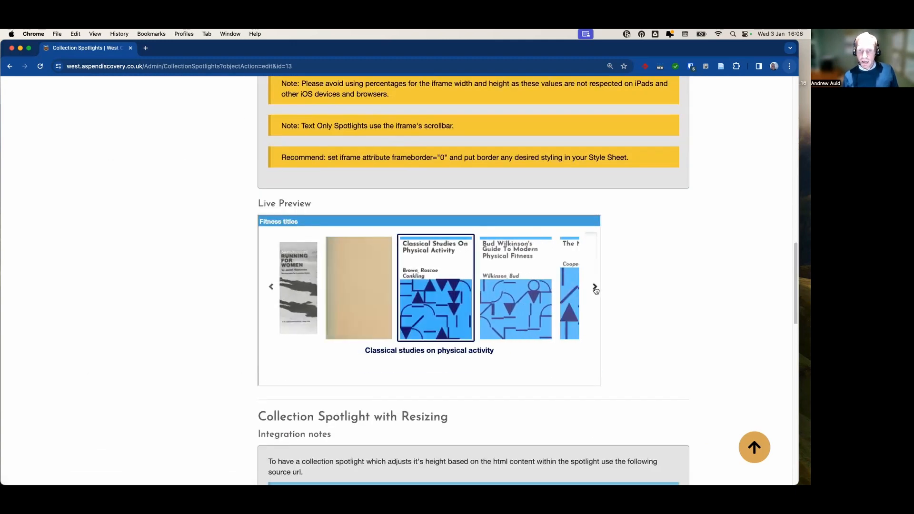
left_click(596, 288)
left_click(595, 288)
left_click(595, 288)
left_click(596, 288)
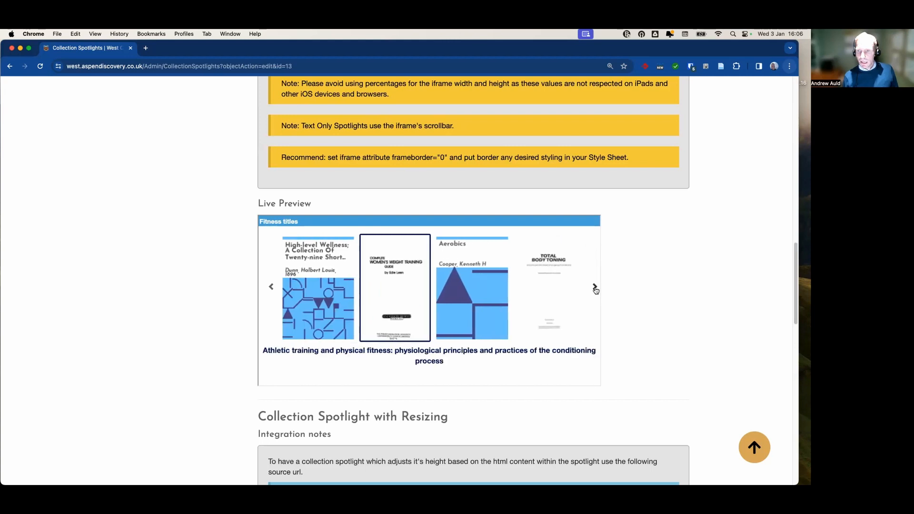
left_click(595, 288)
scroll(633, 297, "down", 7)
scroll(614, 302, "up", 5)
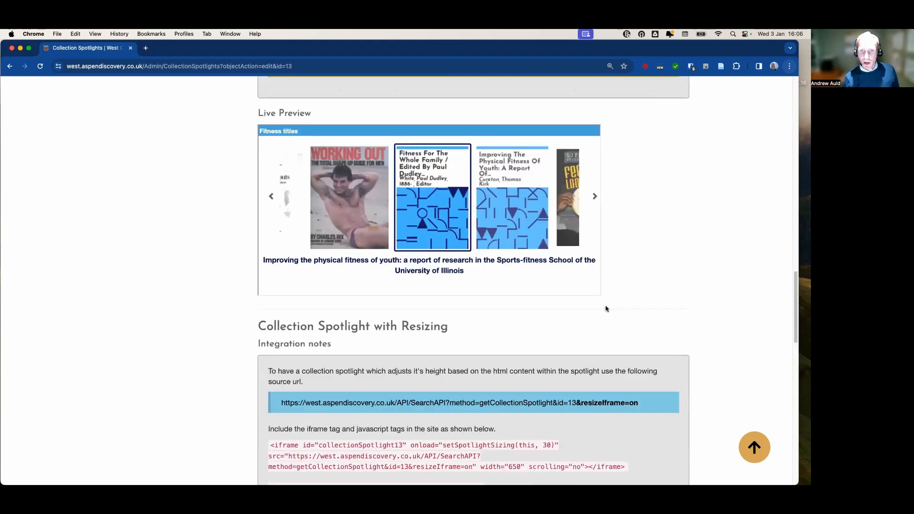
Step: Reopen the Fitness titles spotlight for editing and open the settings of its Fitness titles list
scroll(607, 309, "up", 20)
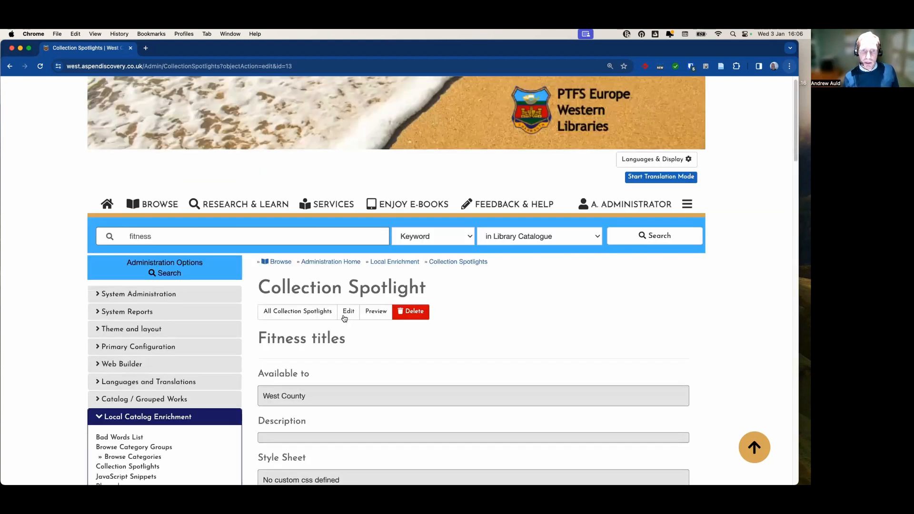
left_click(348, 312)
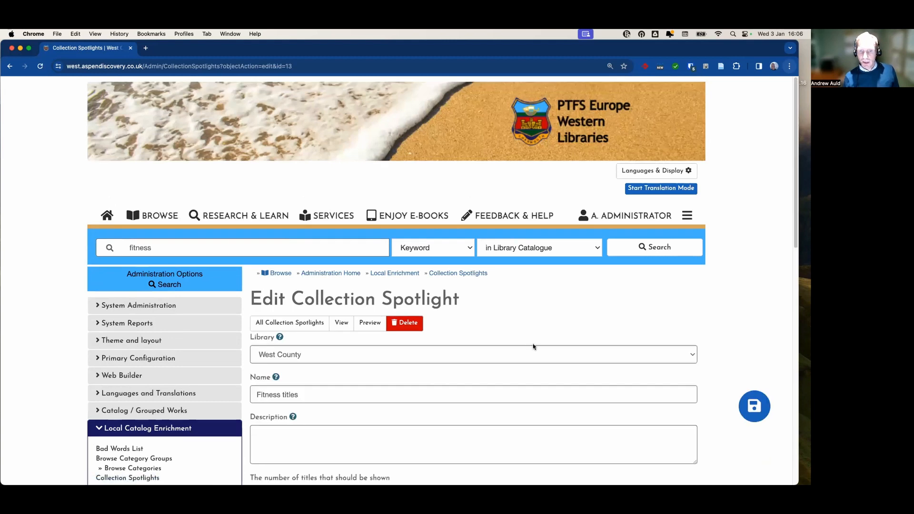
scroll(547, 324, "down", 12)
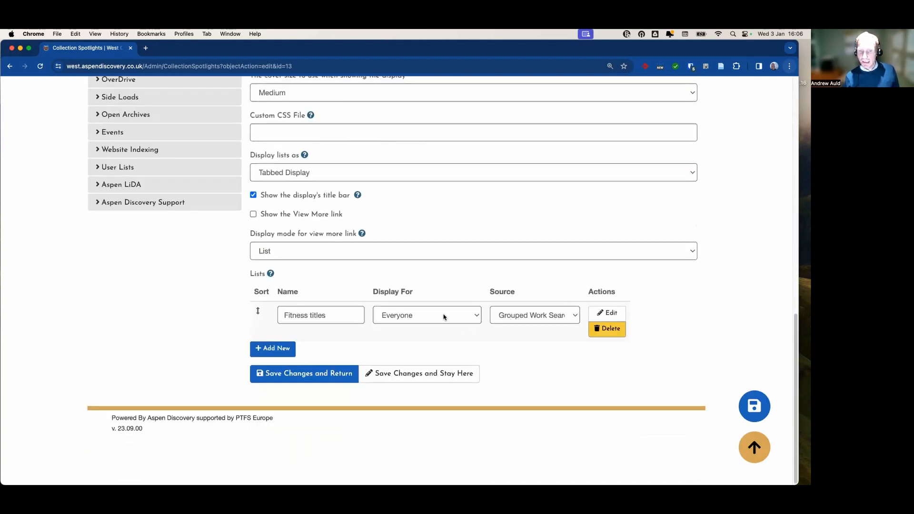
left_click(607, 313)
scroll(526, 284, "down", 6)
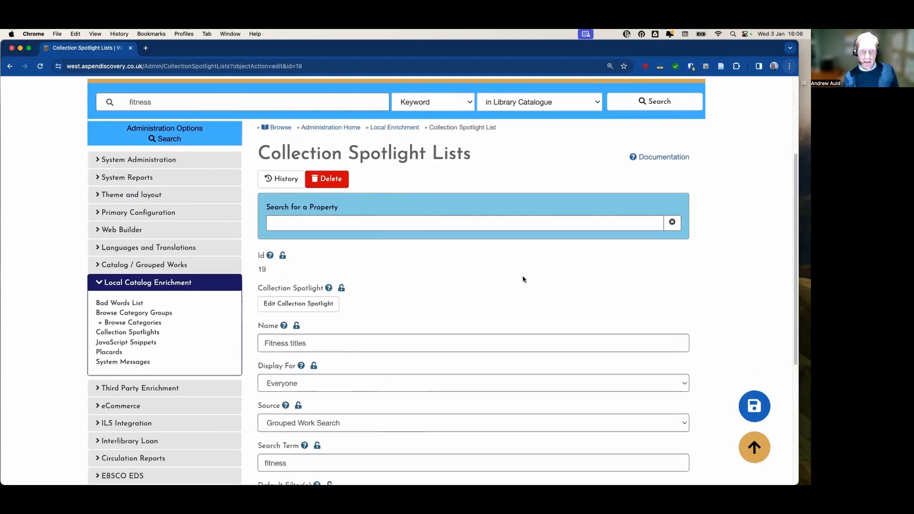
Step: Examine the list's default filters, from the Book format through all the subject facets
scroll(489, 272, "down", 2)
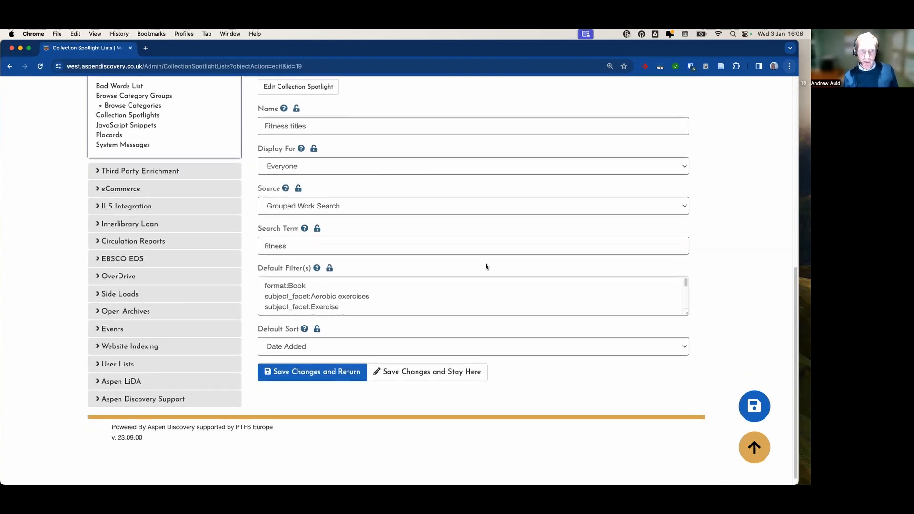
left_click(295, 286)
scroll(324, 291, "down", 1)
scroll(328, 289, "up", 1)
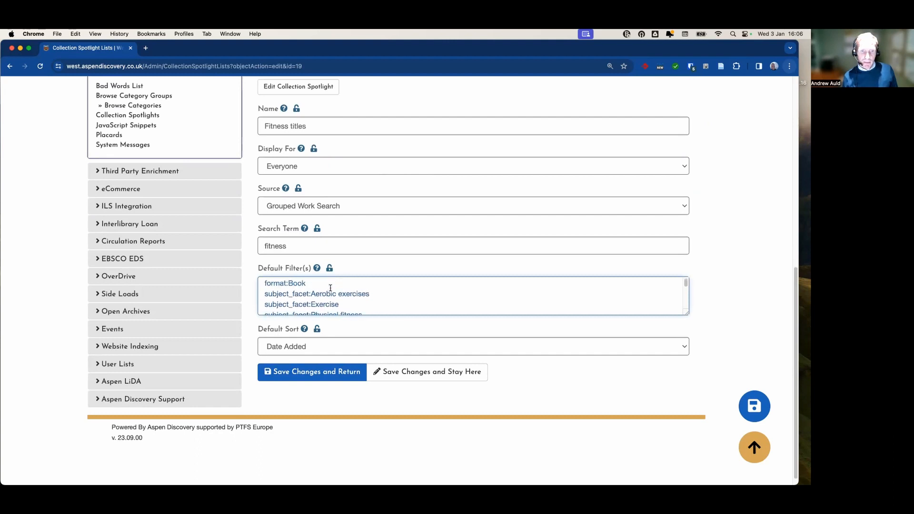
left_click_drag(264, 285, 320, 288)
left_click(357, 303)
scroll(367, 299, "down", 5)
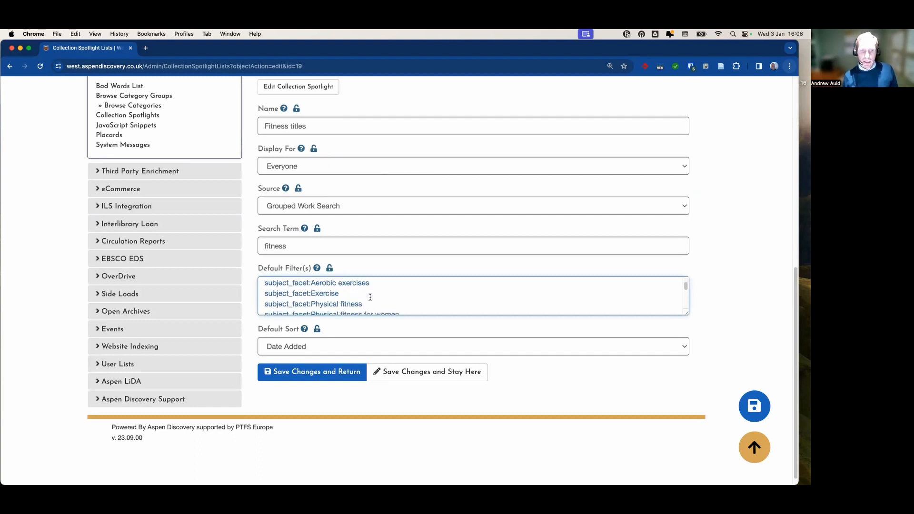
scroll(373, 295, "down", 1)
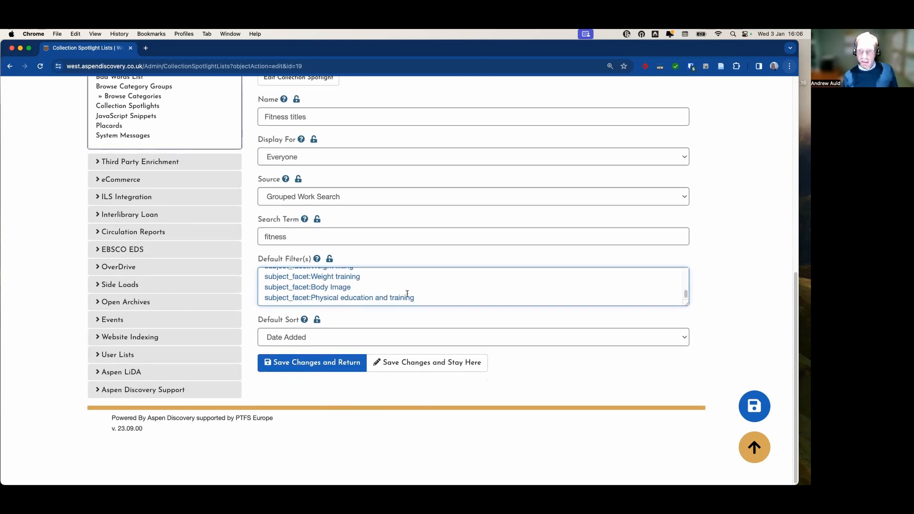
Step: Review the default sort options, keep Date Added, and save the list to return to the spotlight
left_click(432, 337)
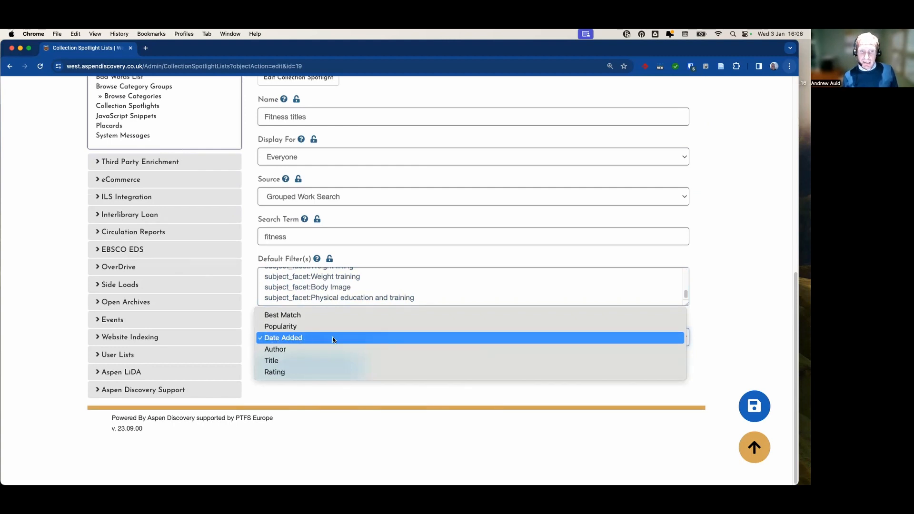
left_click(710, 299)
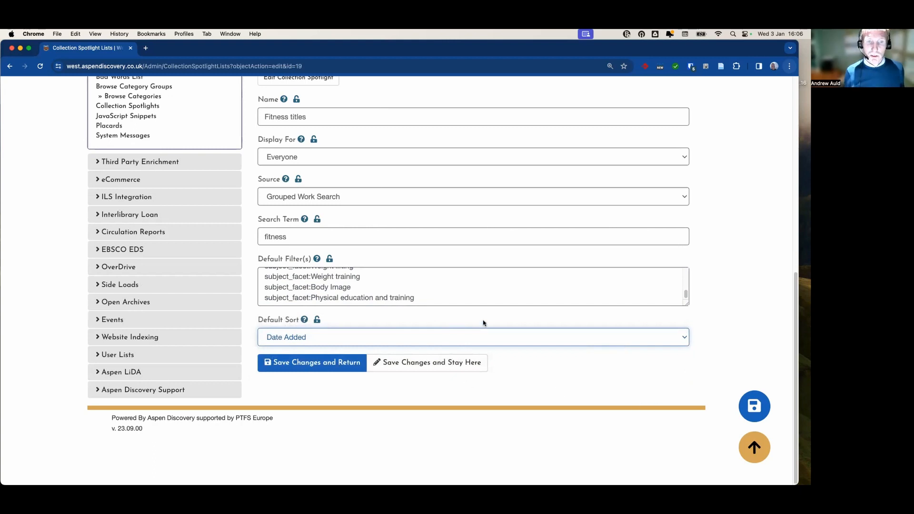
scroll(482, 323, "up", 5)
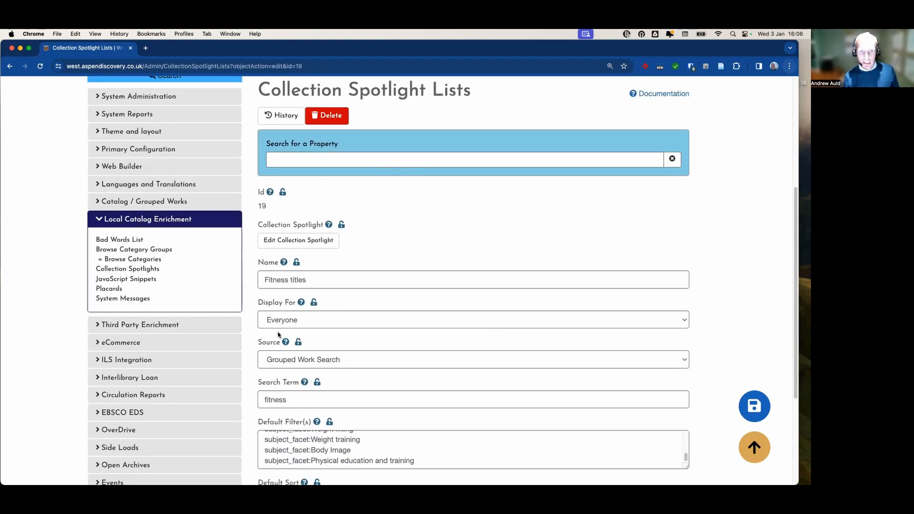
scroll(440, 323, "down", 5)
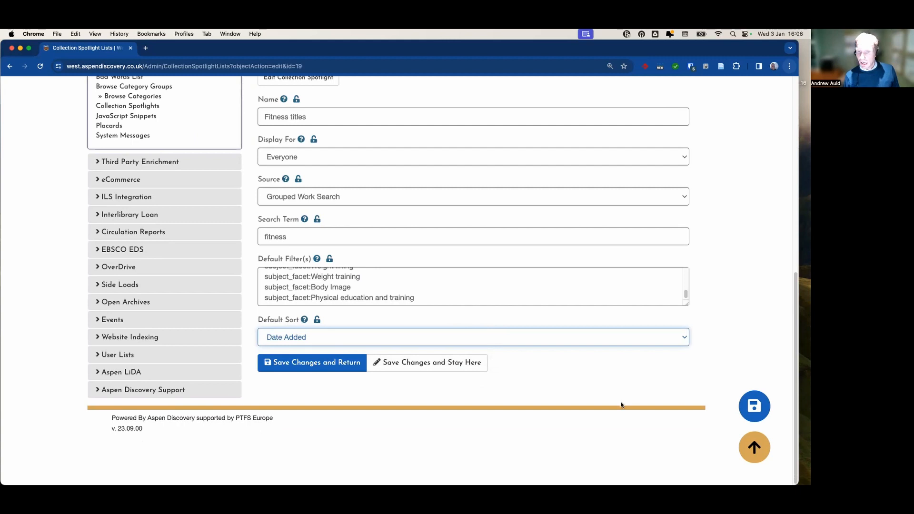
left_click(310, 364)
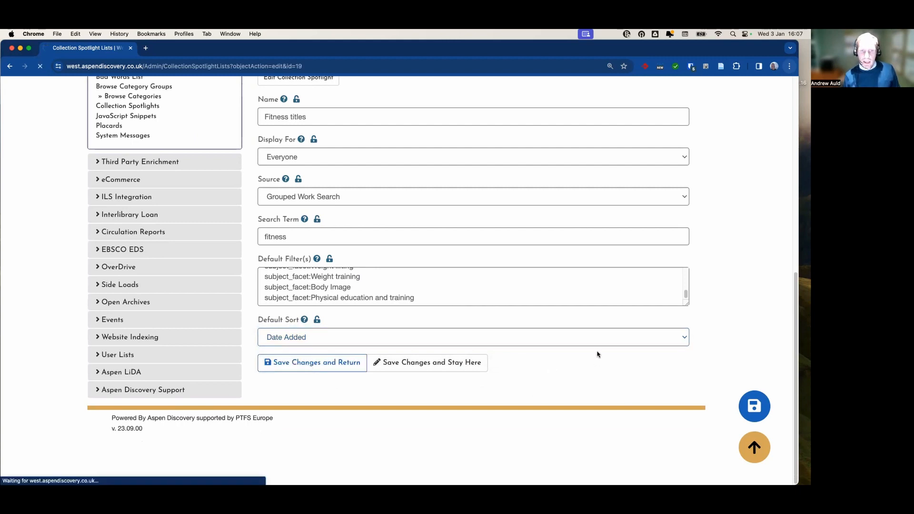
scroll(532, 324, "down", 5)
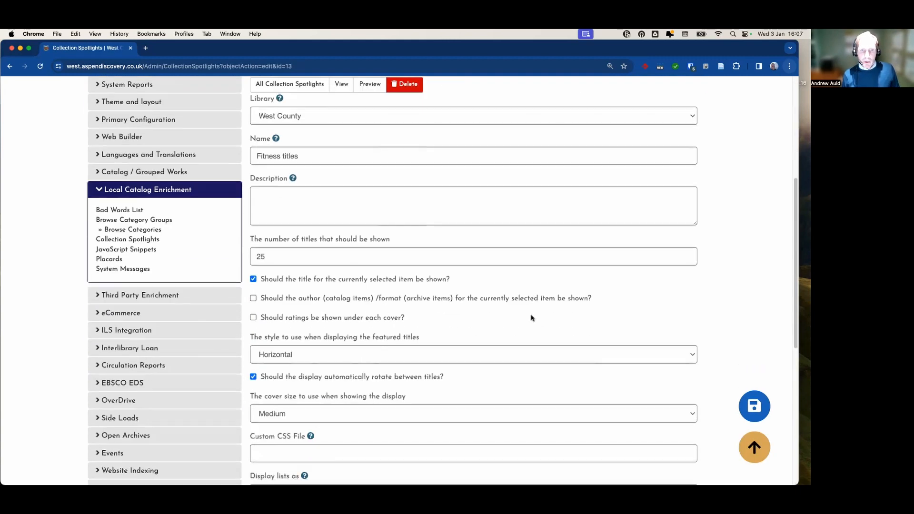
scroll(532, 319, "down", 5)
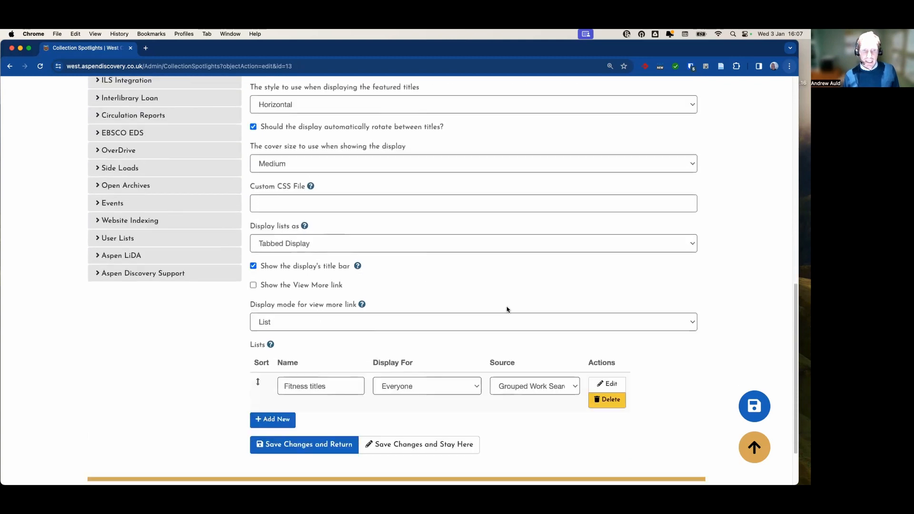
scroll(507, 310, "down", 2)
scroll(499, 317, "up", 9)
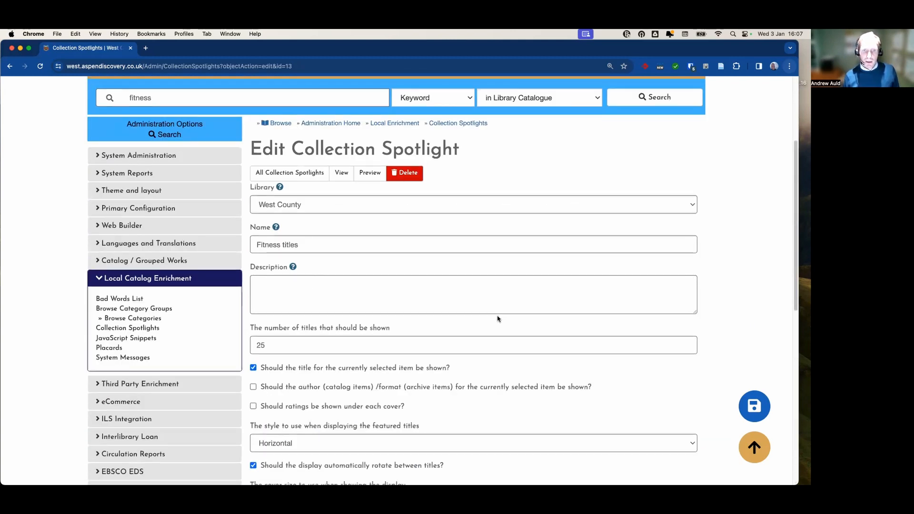
scroll(499, 319, "up", 3)
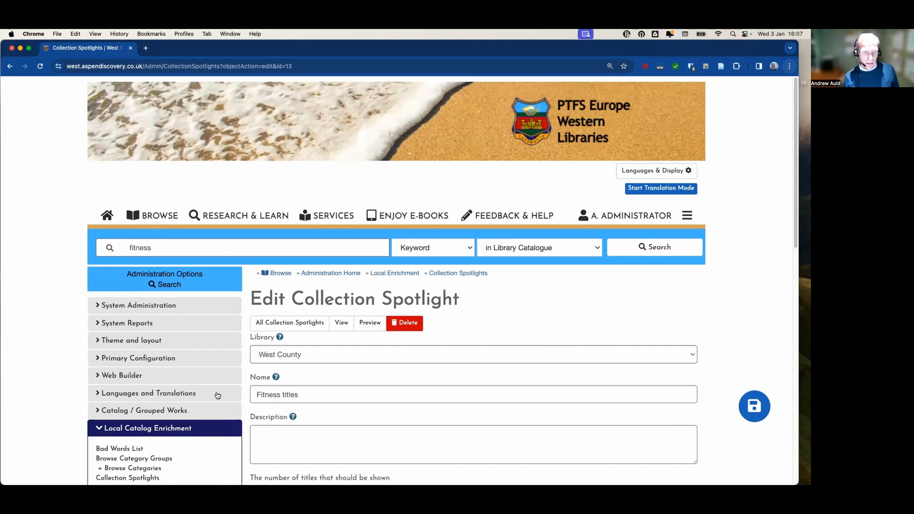
Step: Go to the Web Builder's custom pages and open the Western Libraries page for editing
scroll(109, 336, "down", 3)
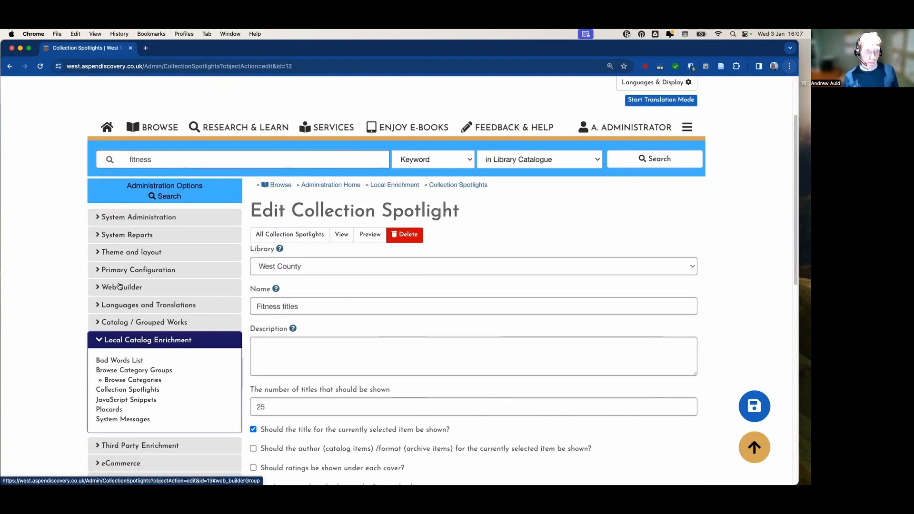
left_click(120, 286)
left_click(112, 318)
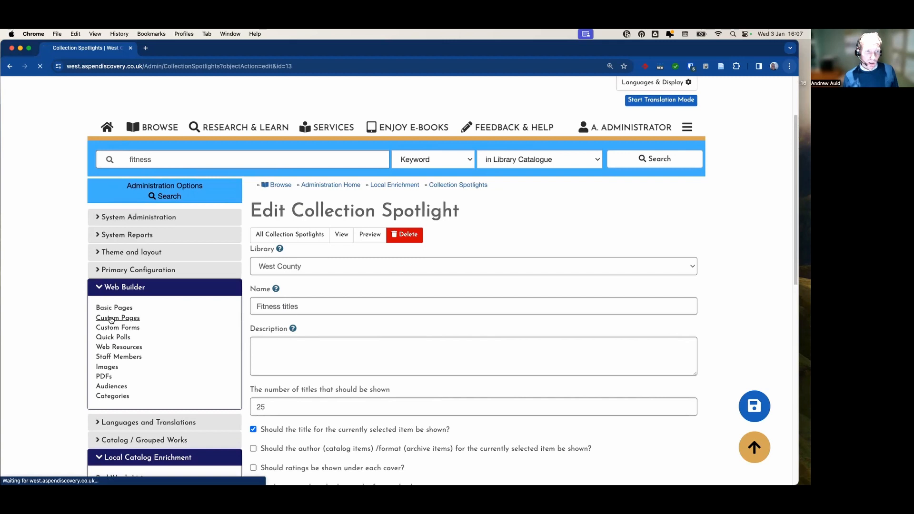
scroll(394, 354, "down", 10)
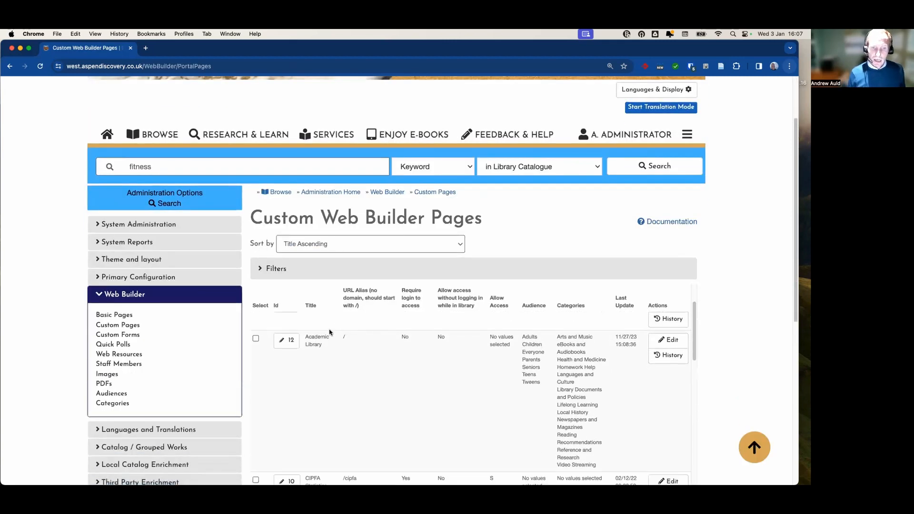
scroll(345, 365, "down", 8)
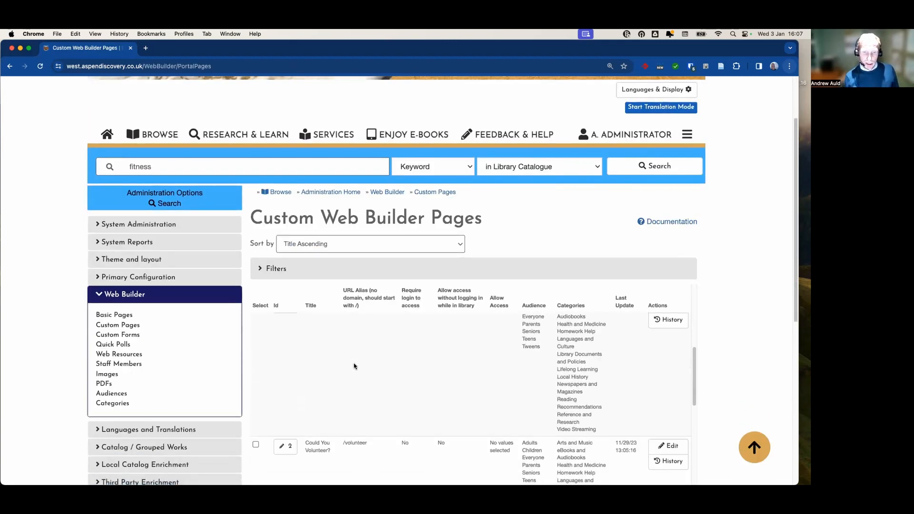
scroll(360, 367, "down", 8)
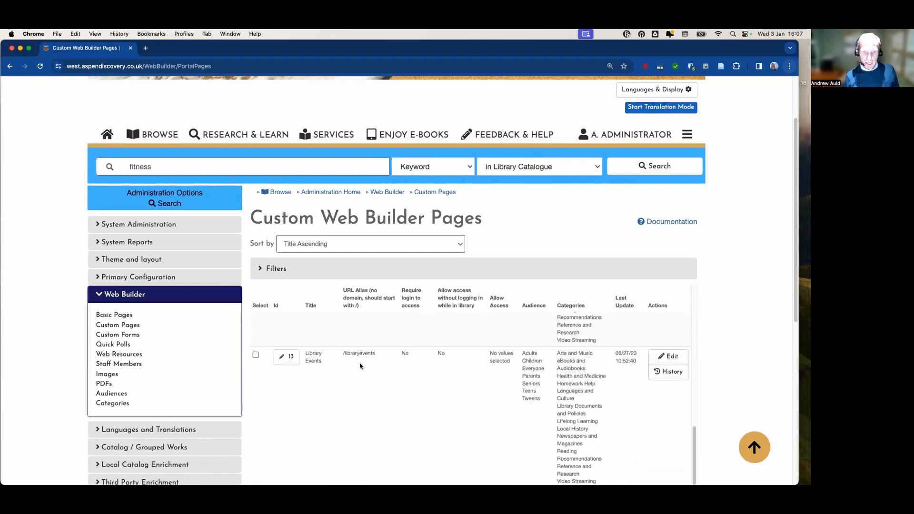
scroll(367, 366, "down", 5)
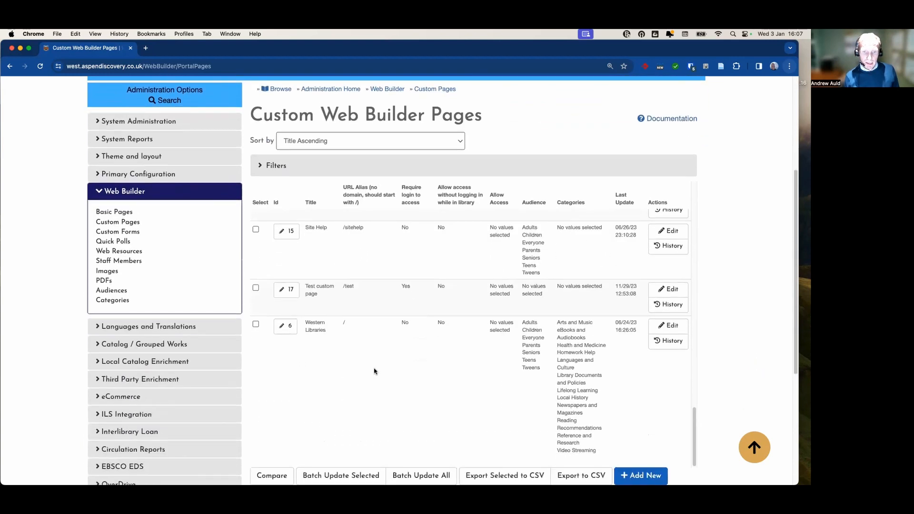
left_click(282, 328)
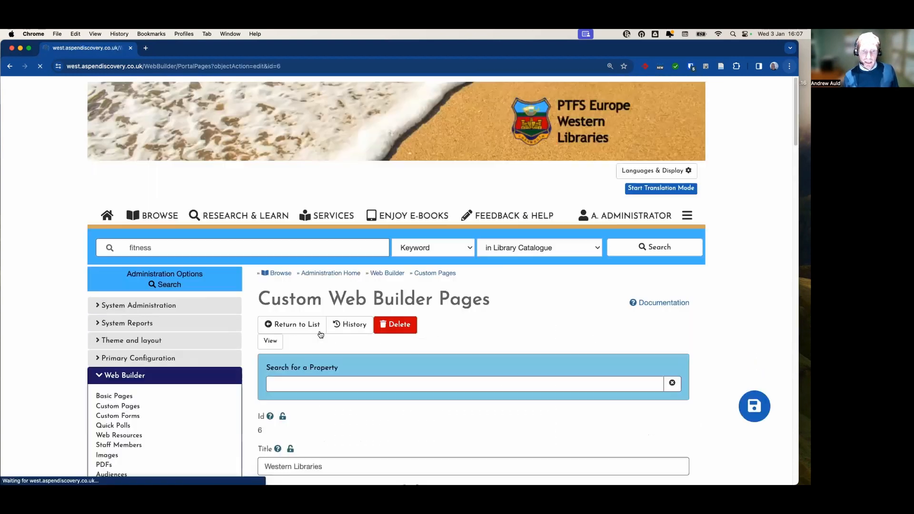
Step: Examine the page's existing rows, from the History month spotlight down to the library opening times
scroll(710, 314, "down", 10)
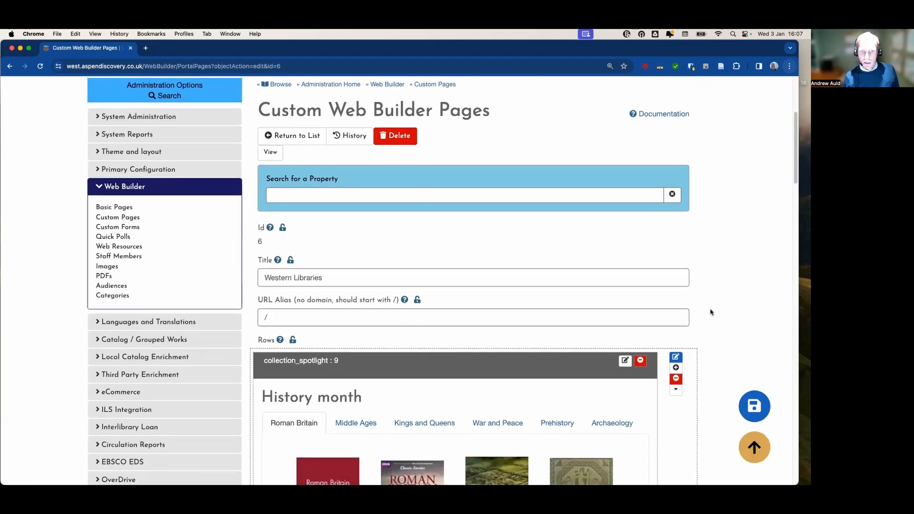
scroll(707, 312, "down", 3)
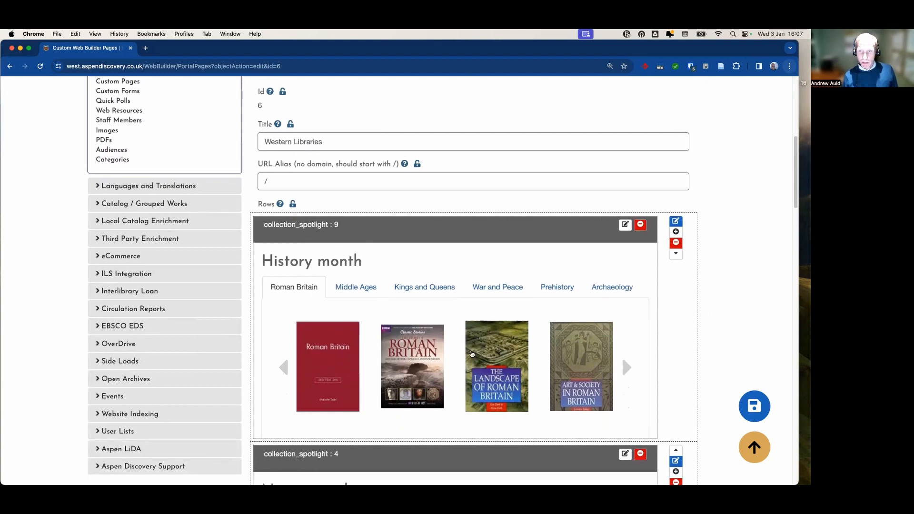
scroll(430, 276, "down", 5)
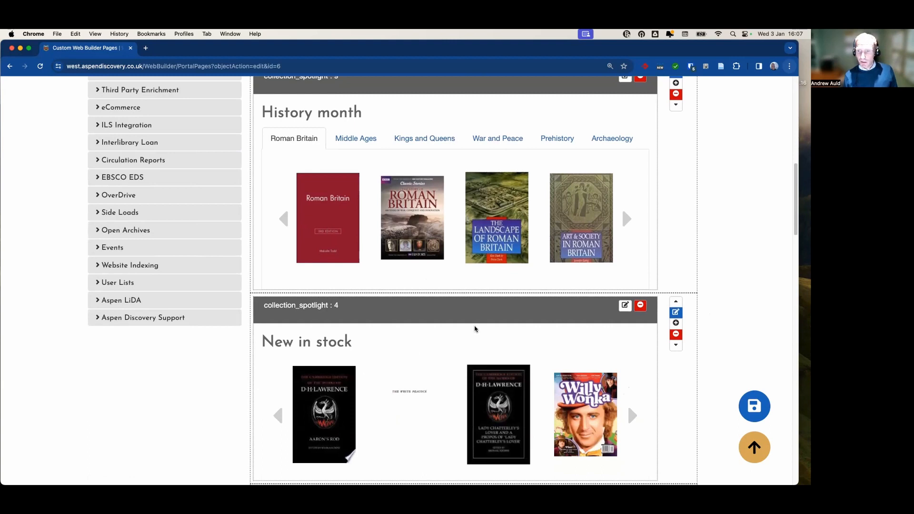
scroll(470, 325, "down", 1)
scroll(470, 325, "down", 6)
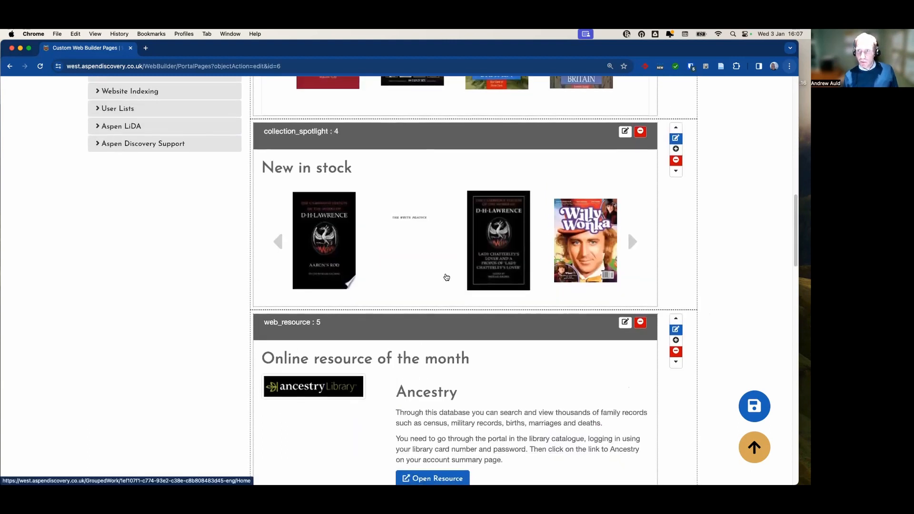
scroll(443, 275, "down", 7)
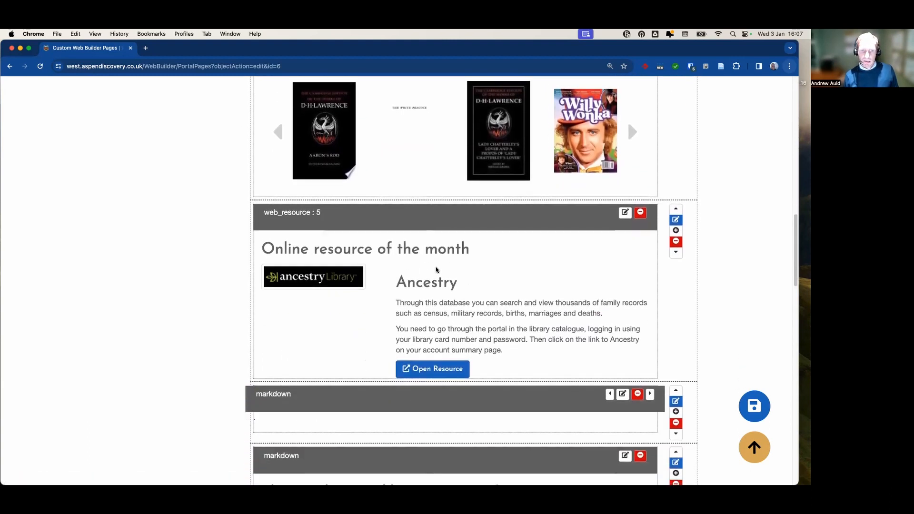
scroll(435, 269, "down", 12)
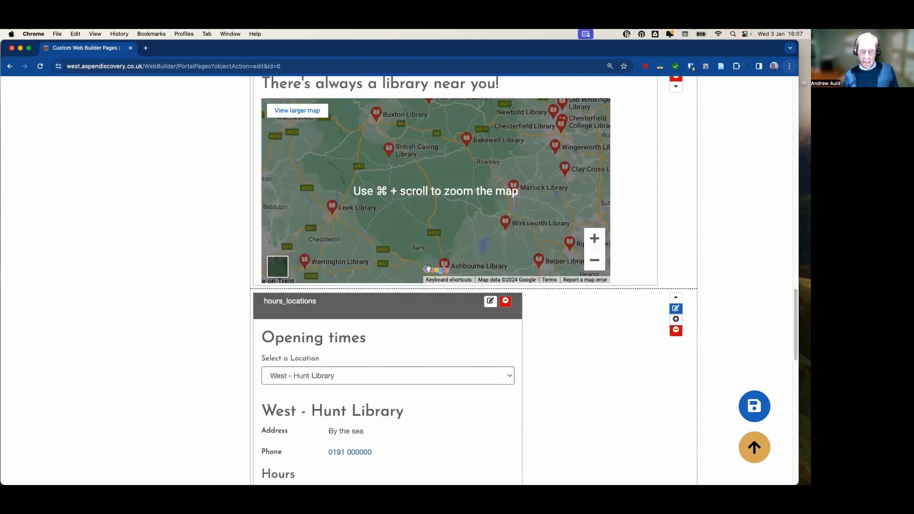
scroll(429, 273, "down", 13)
scroll(367, 281, "up", 1)
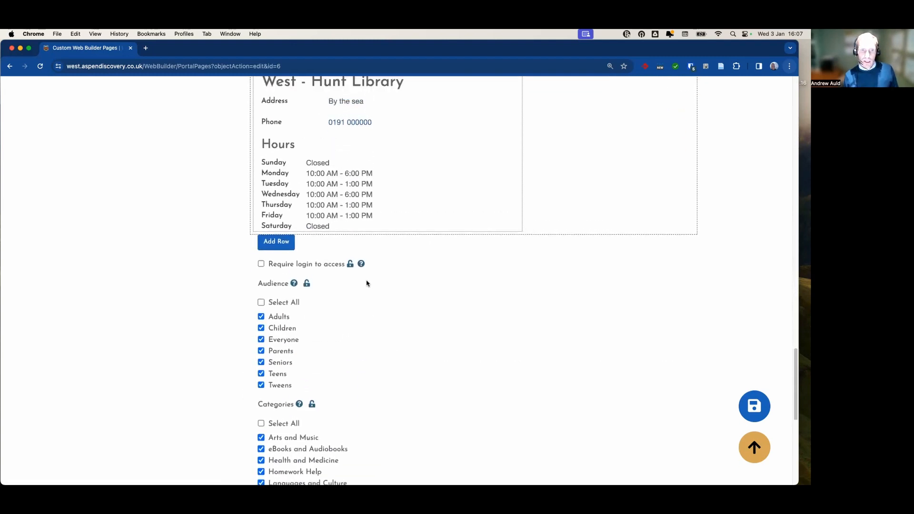
Step: Add a new row below the opening times and open its empty cell for editing
left_click(281, 246)
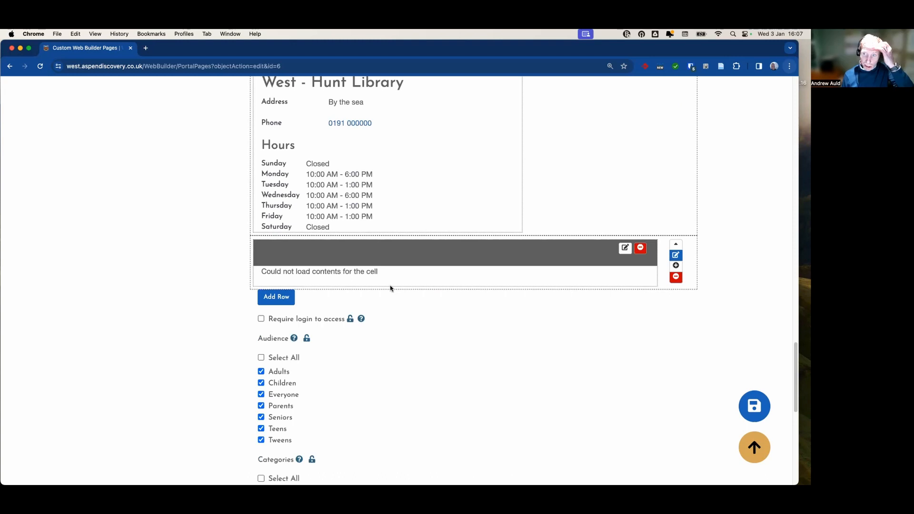
left_click(624, 249)
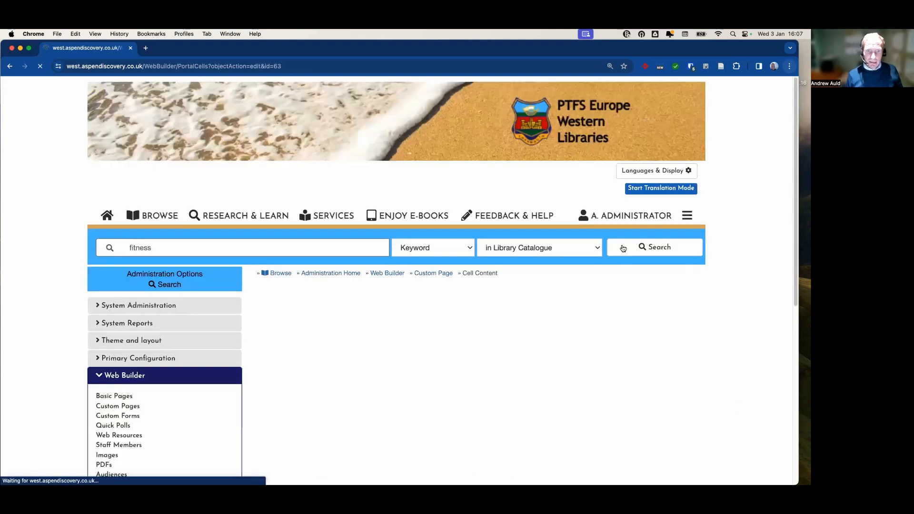
scroll(486, 283, "down", 8)
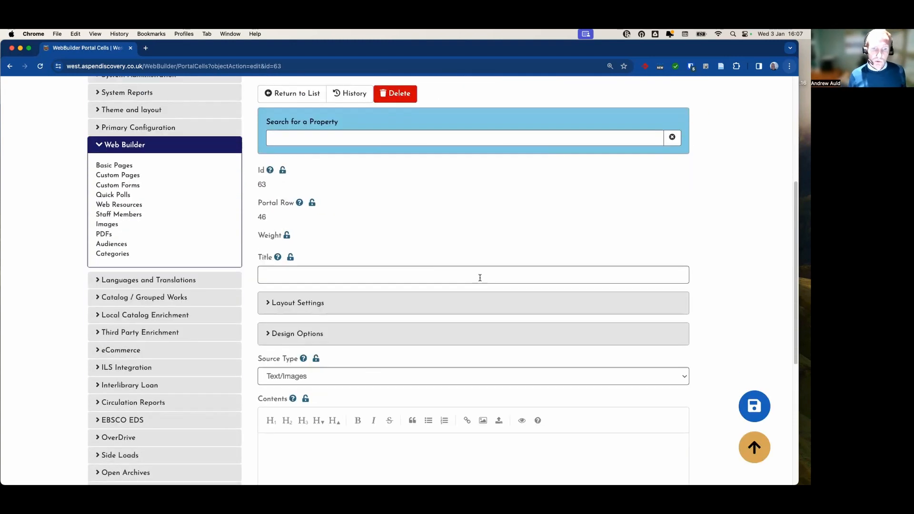
Step: Look over the new cell's layout settings and design options, leaving both sections collapsed
left_click(269, 197)
left_click(273, 199)
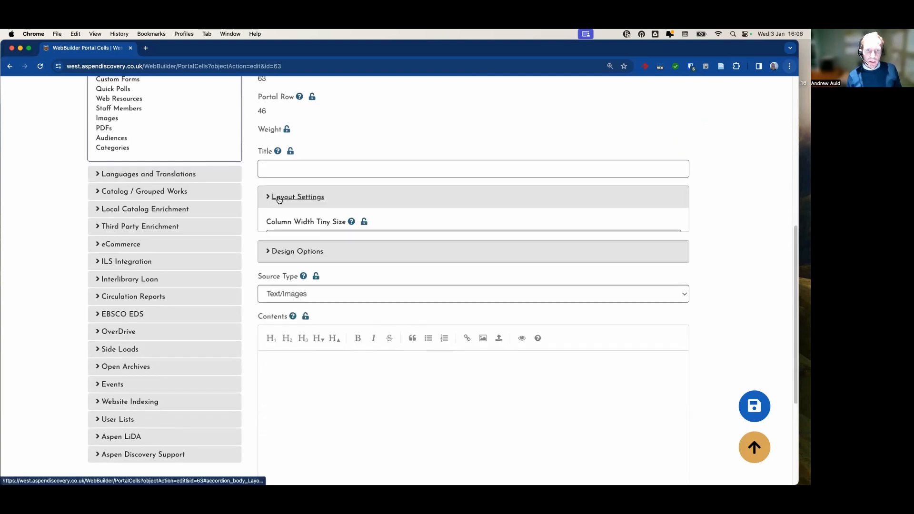
left_click(282, 228)
left_click(282, 228)
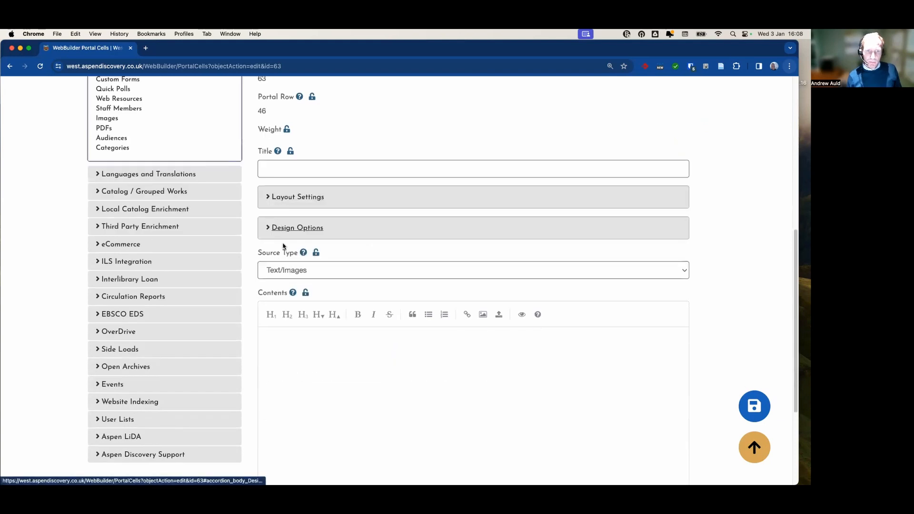
Step: Set the cell's source type to Collection Spotlight with Fitness titles as its source, and save back to the page
left_click(325, 275)
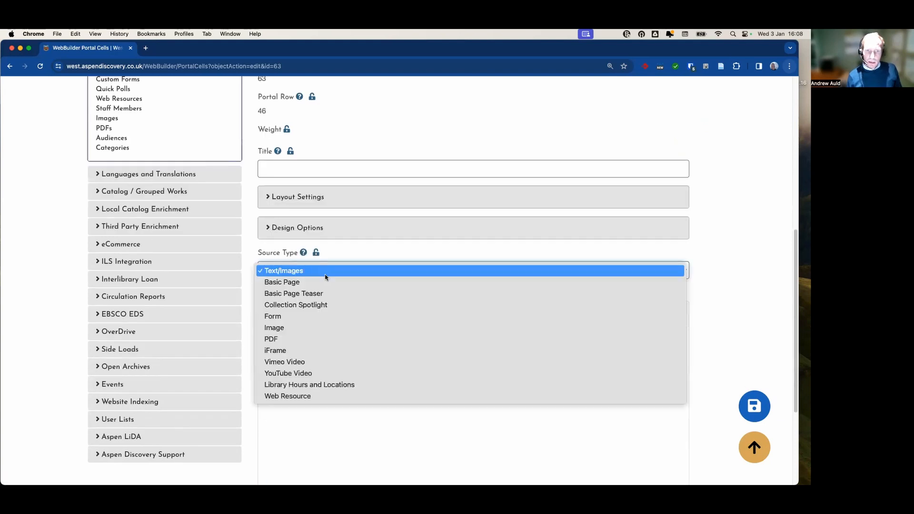
left_click(298, 305)
left_click(335, 314)
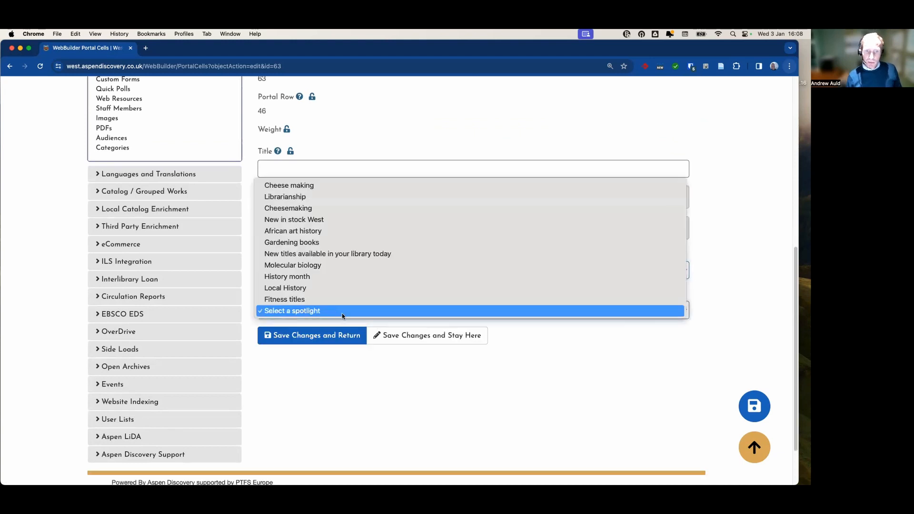
left_click(327, 299)
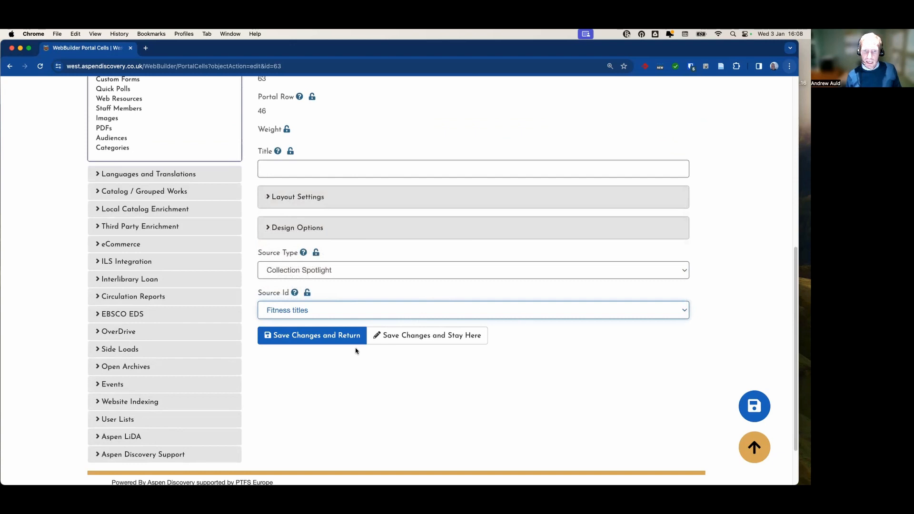
left_click(333, 339)
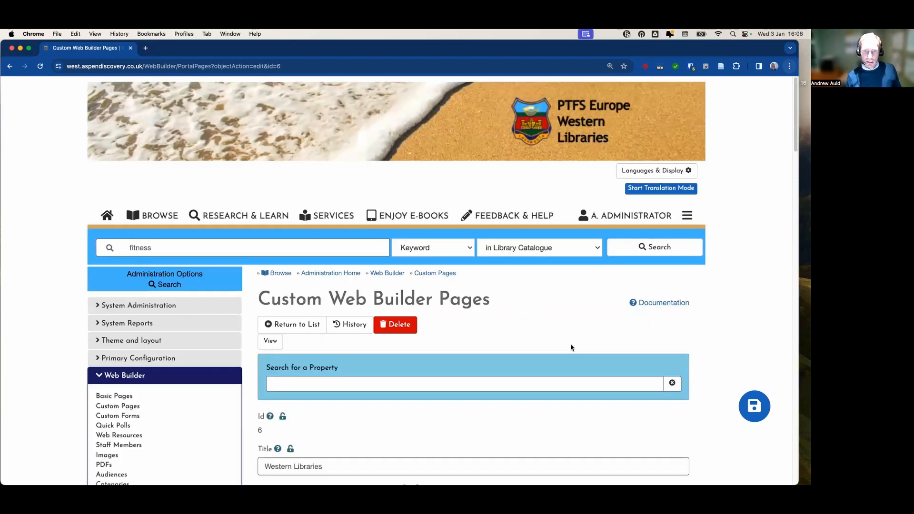
Step: Reopen the Fitness titles cell at the end of the page, title it "Spring into fitness", and save back to the page
scroll(571, 348, "down", 10)
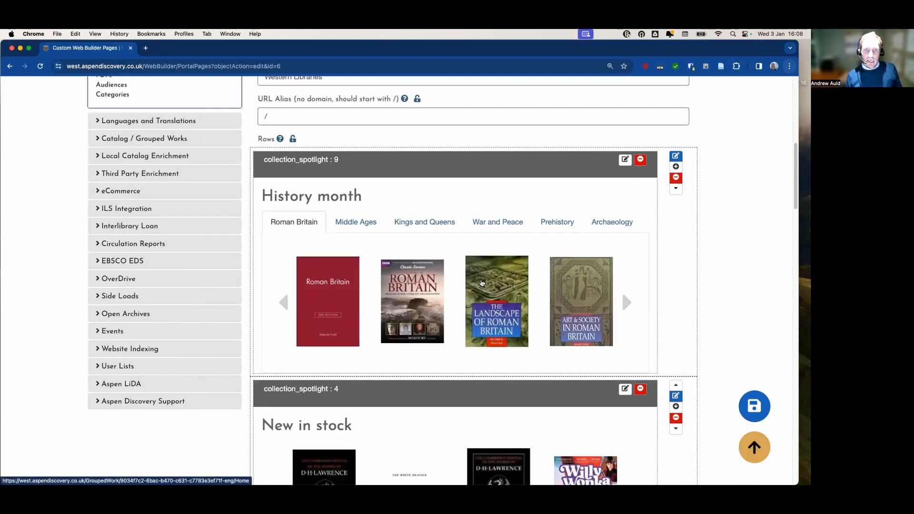
scroll(476, 281, "down", 15)
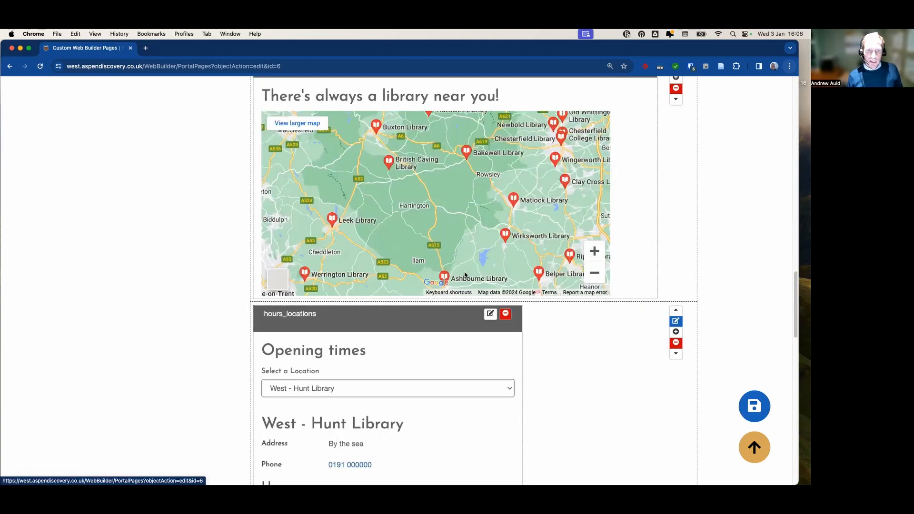
scroll(465, 274, "down", 8)
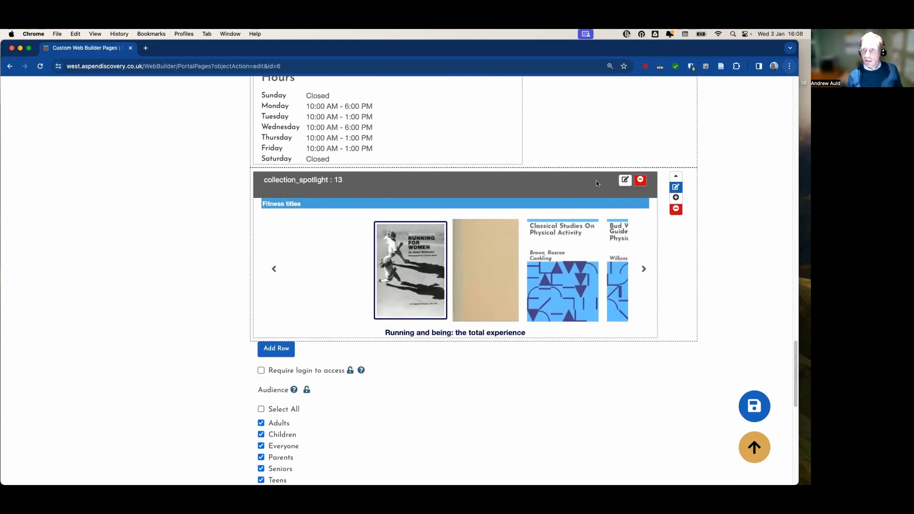
left_click(625, 179)
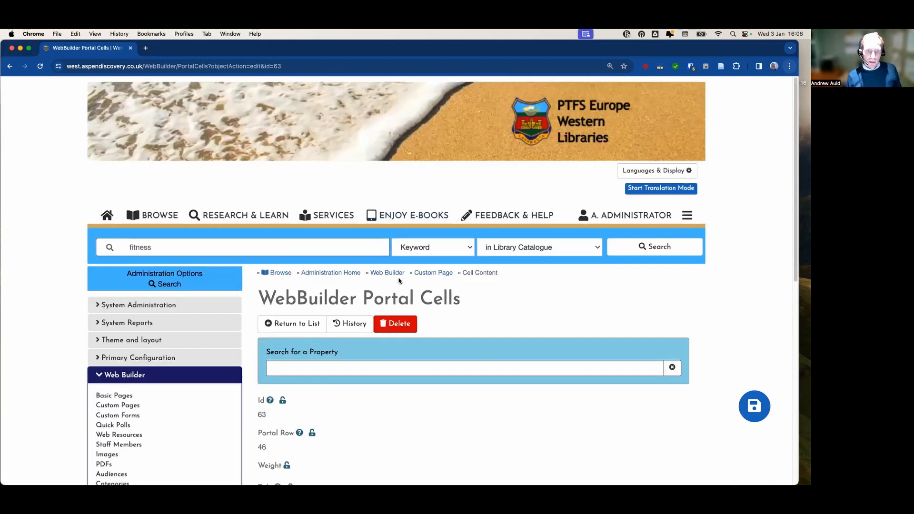
scroll(399, 281, "down", 5)
left_click(300, 312)
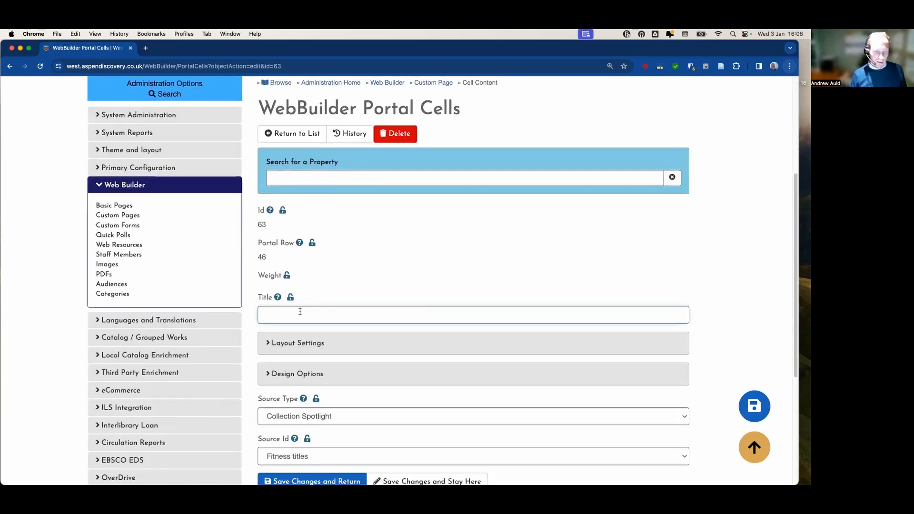
type("Spring into fitness")
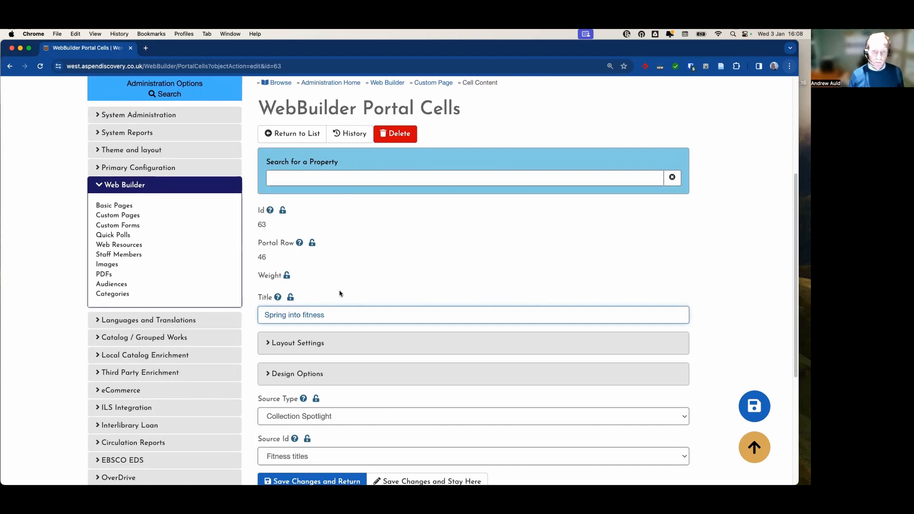
scroll(382, 259, "down", 3)
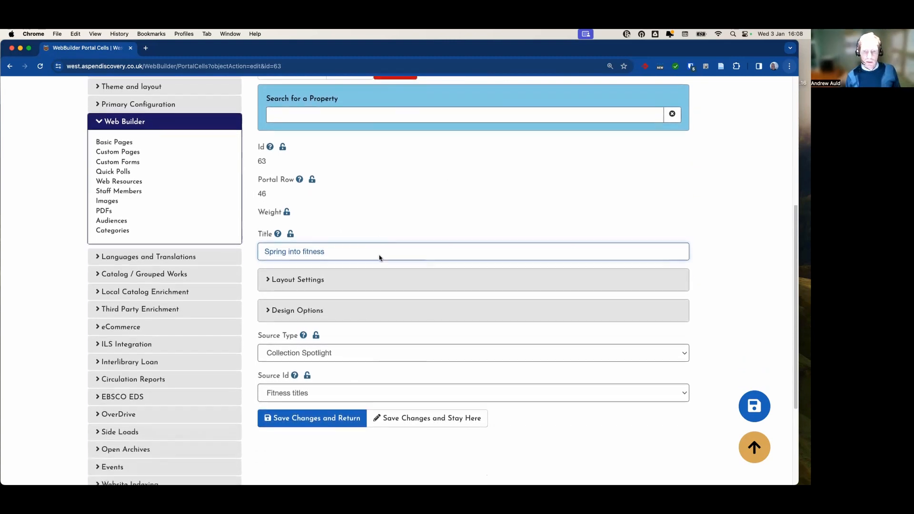
left_click(323, 357)
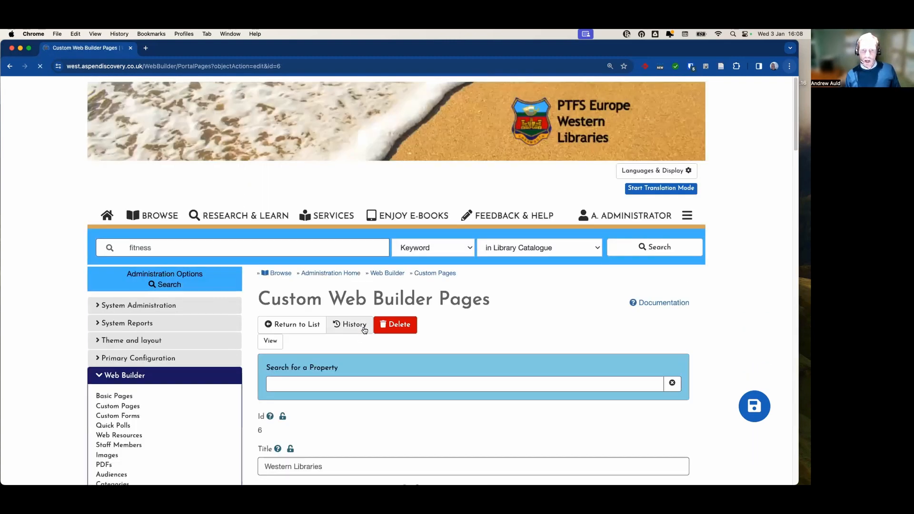
Step: Move the Spring into fitness row up past the opening times, the library map and the blank markdown row
scroll(460, 316, "down", 5)
scroll(476, 317, "down", 10)
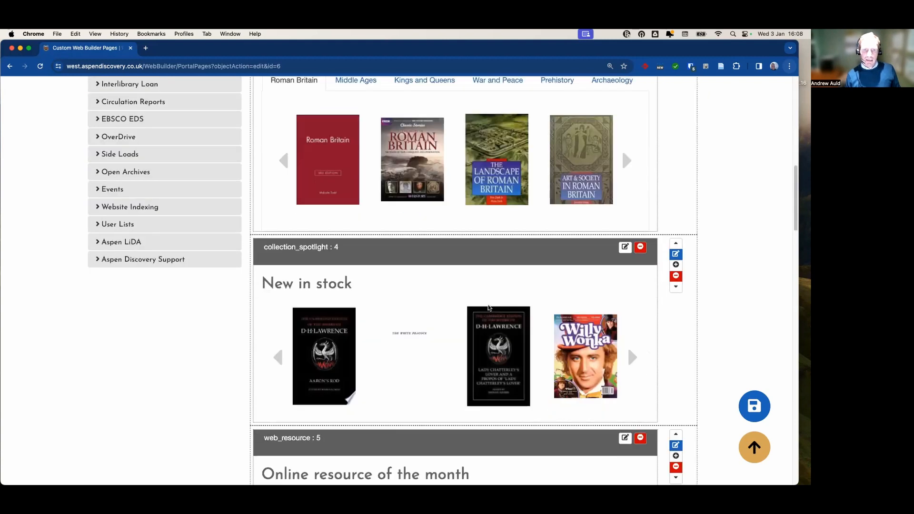
scroll(479, 320, "down", 10)
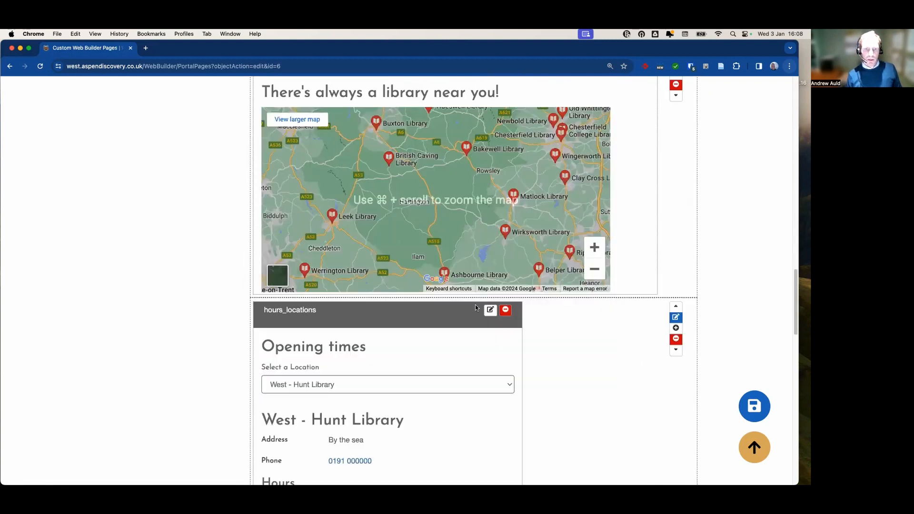
scroll(476, 303, "down", 7)
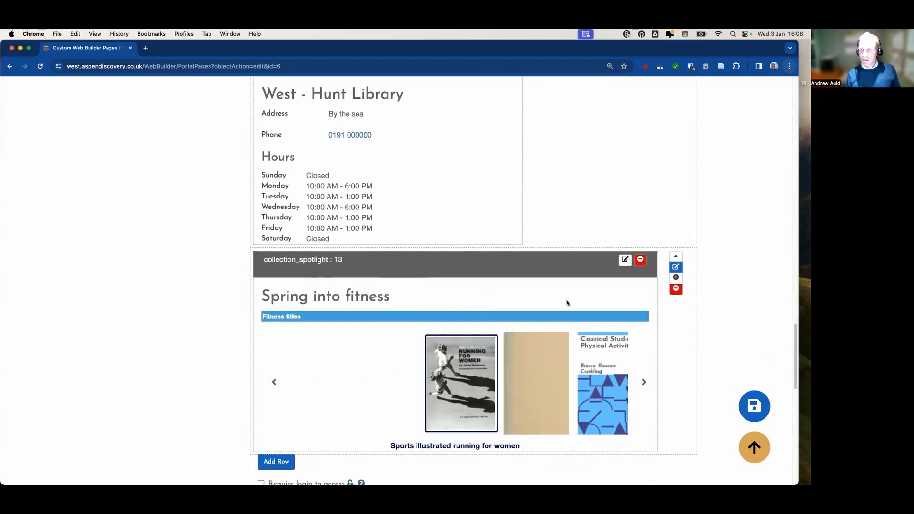
left_click(676, 257)
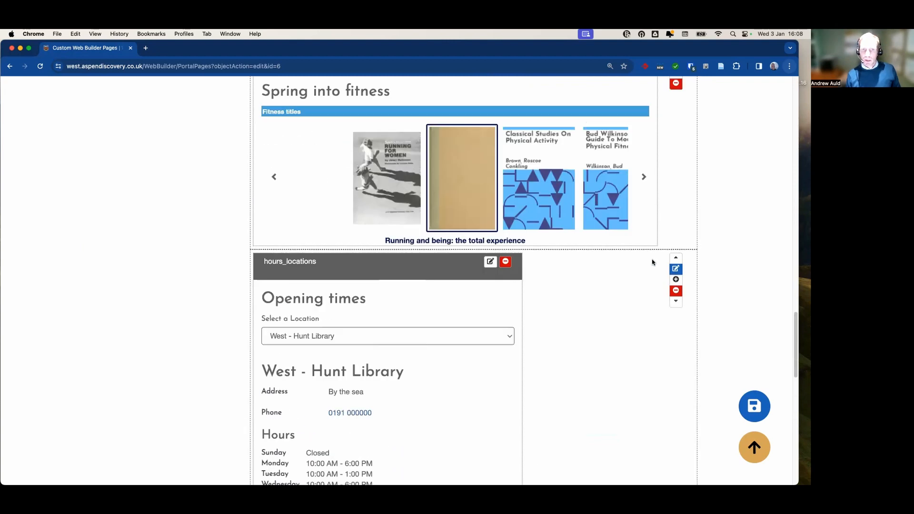
scroll(669, 238, "up", 2)
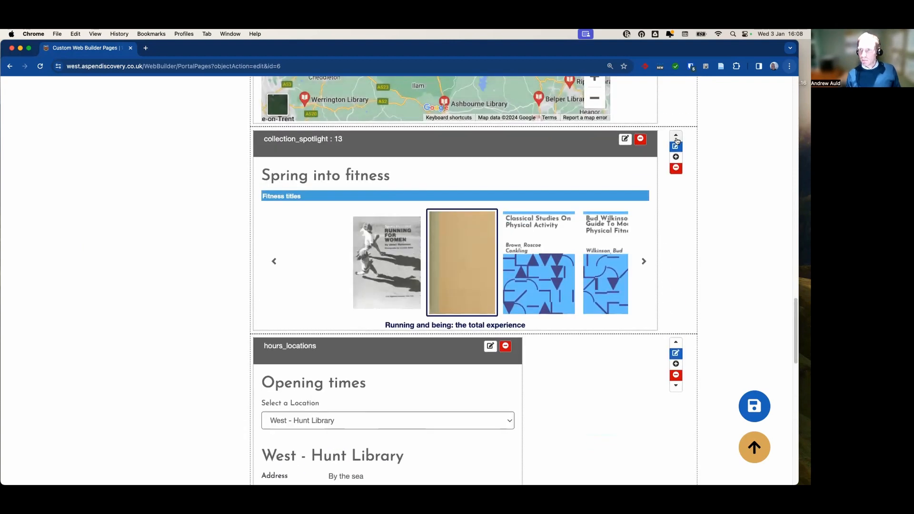
left_click(675, 138)
scroll(662, 196, "up", 6)
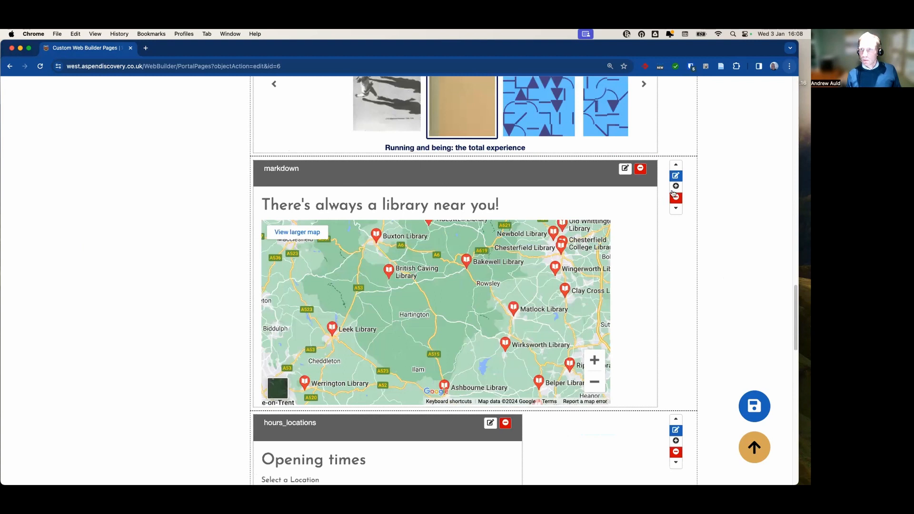
scroll(677, 194, "up", 5)
left_click(676, 194)
Step: Move the Spring into fitness row up past the online resource and New in stock rows to first place, above History month
scroll(686, 248, "up", 5)
scroll(679, 307, "down", 2)
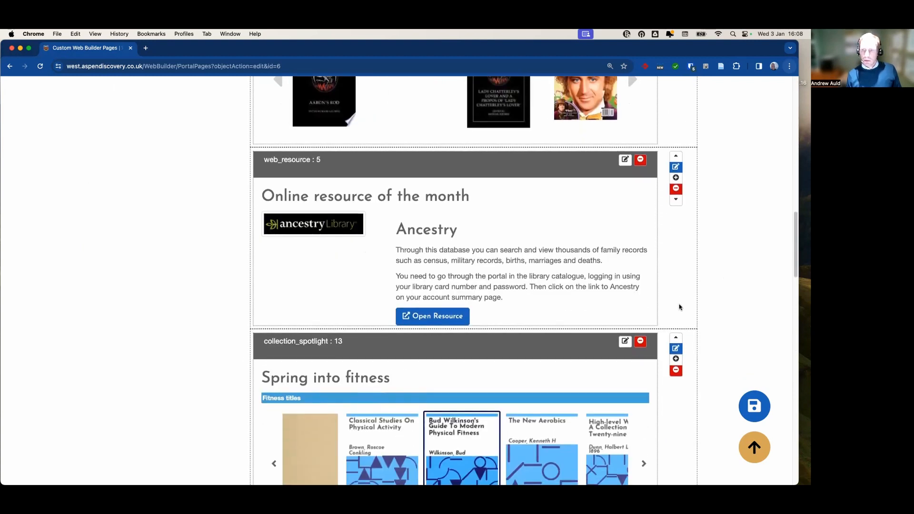
left_click(679, 339)
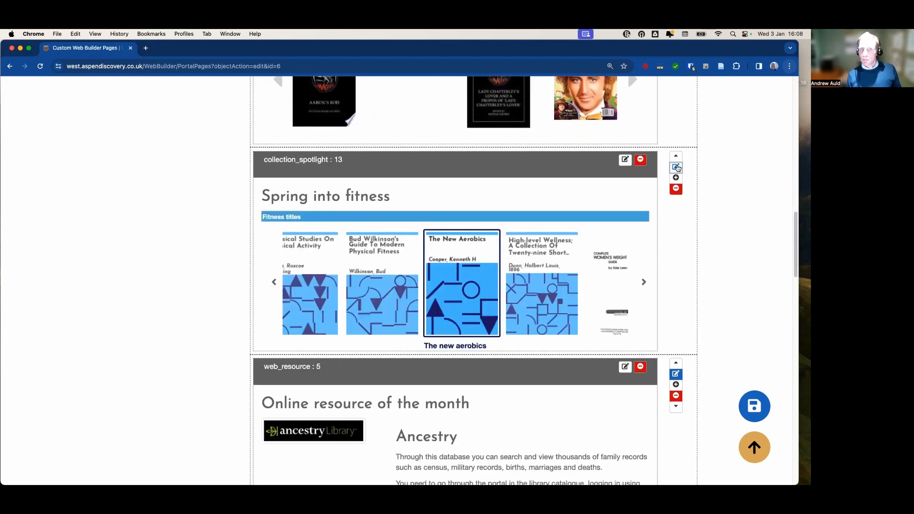
left_click(677, 157)
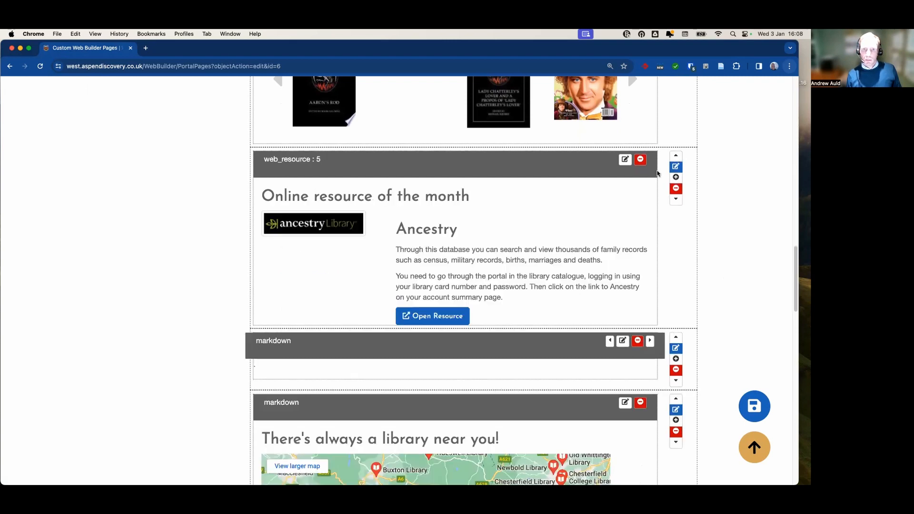
scroll(627, 280, "up", 5)
scroll(497, 214, "up", 2)
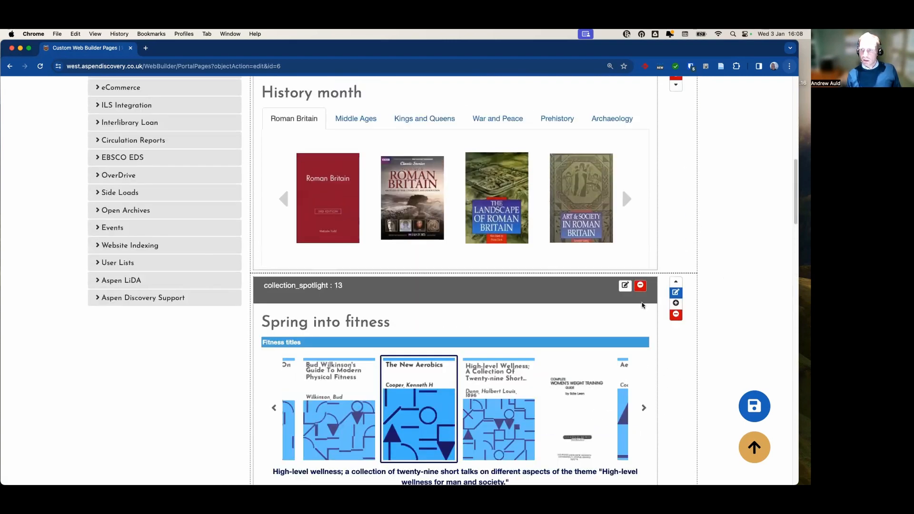
left_click(676, 301)
scroll(556, 253, "up", 2)
scroll(556, 253, "up", 4)
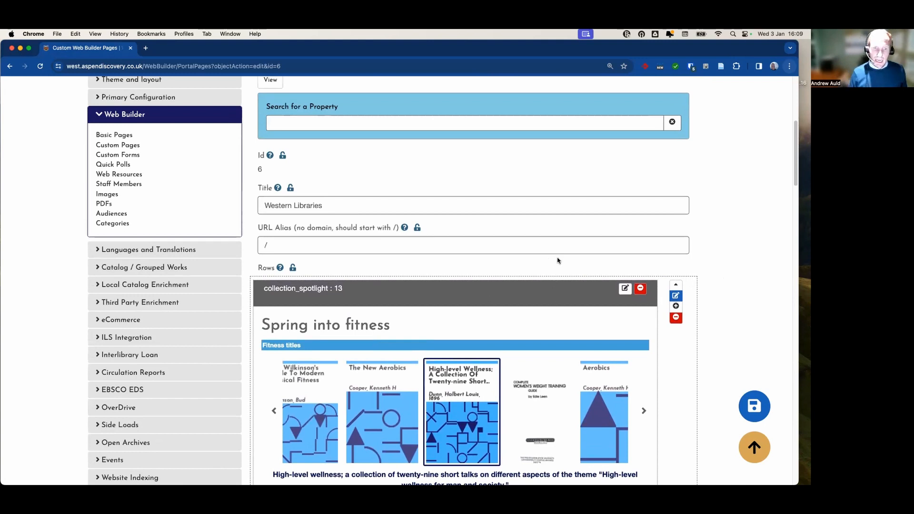
Step: Review the reordered Spring into fitness and History month rows and save the Western Libraries custom page
scroll(447, 293, "down", 1)
scroll(447, 293, "down", 5)
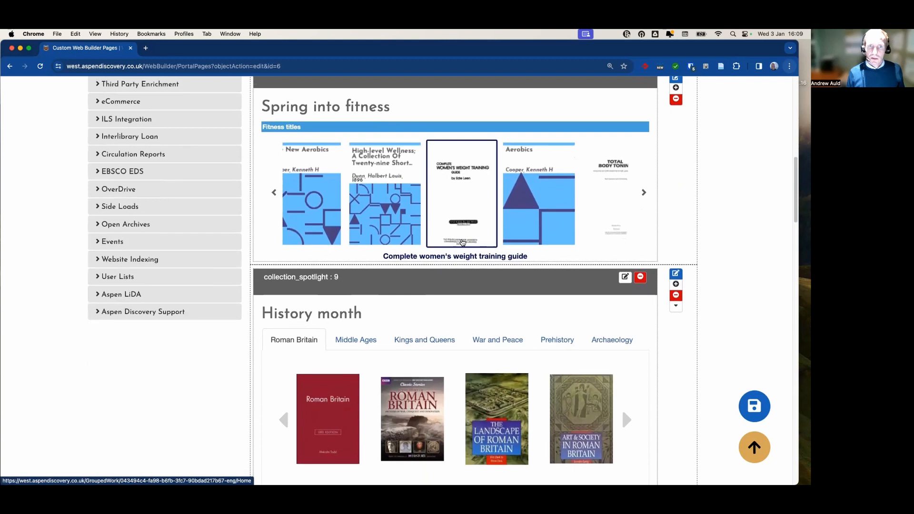
left_click(752, 403)
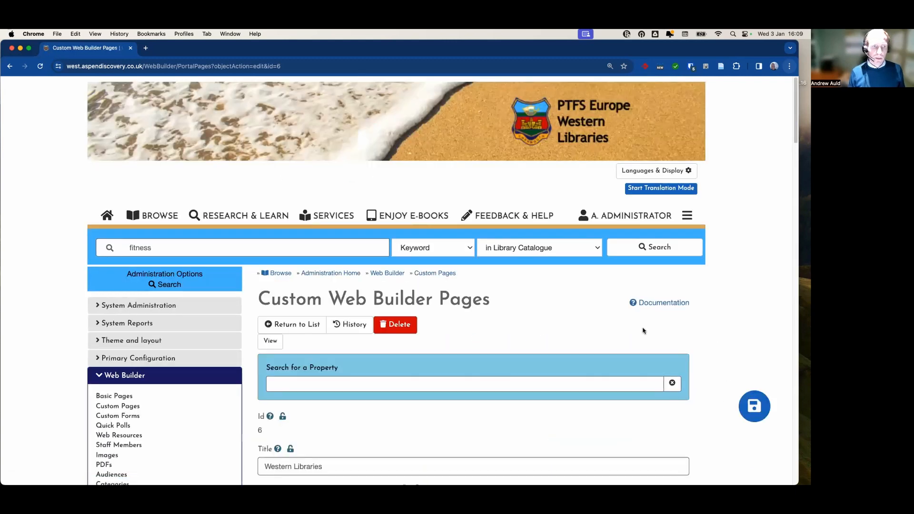
Step: Open the library home page and examine the Spring into fitness spotlight and its Fitness titles bar
left_click(107, 216)
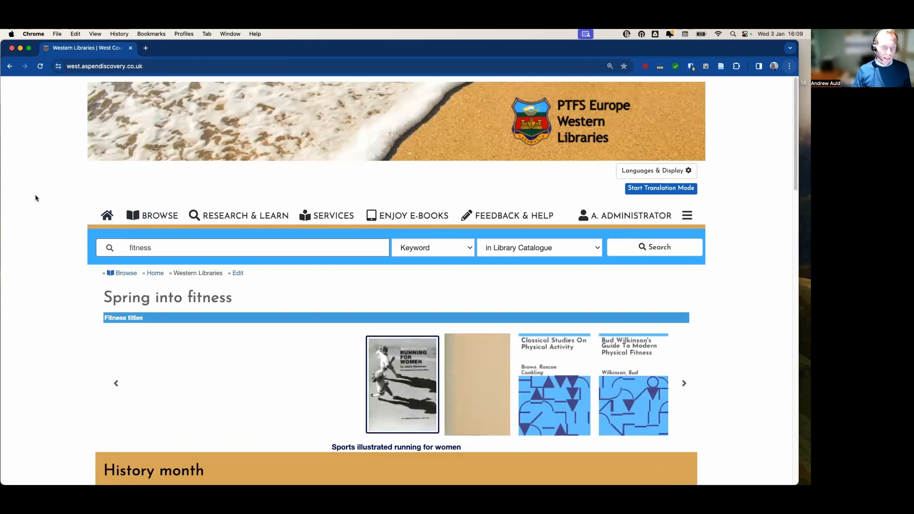
scroll(32, 199, "down", 1)
scroll(67, 282, "down", 3)
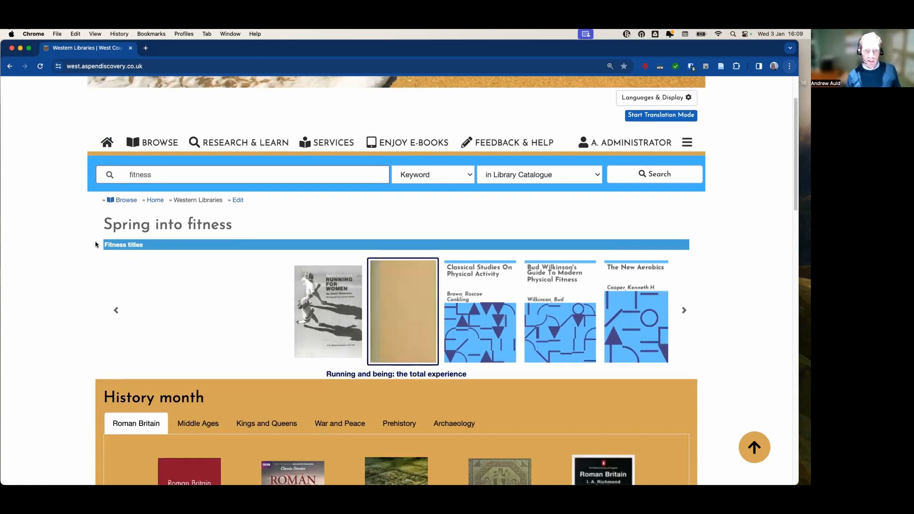
scroll(96, 245, "down", 4)
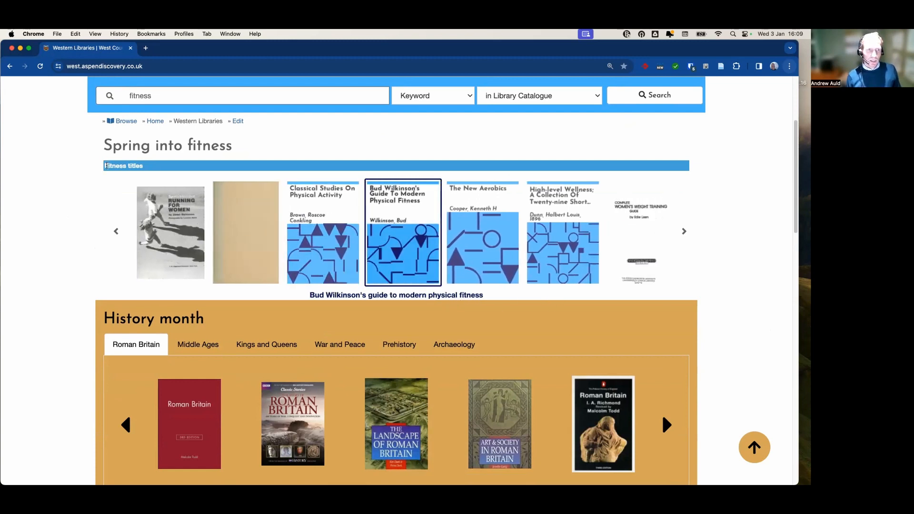
left_click_drag(105, 166, 143, 166)
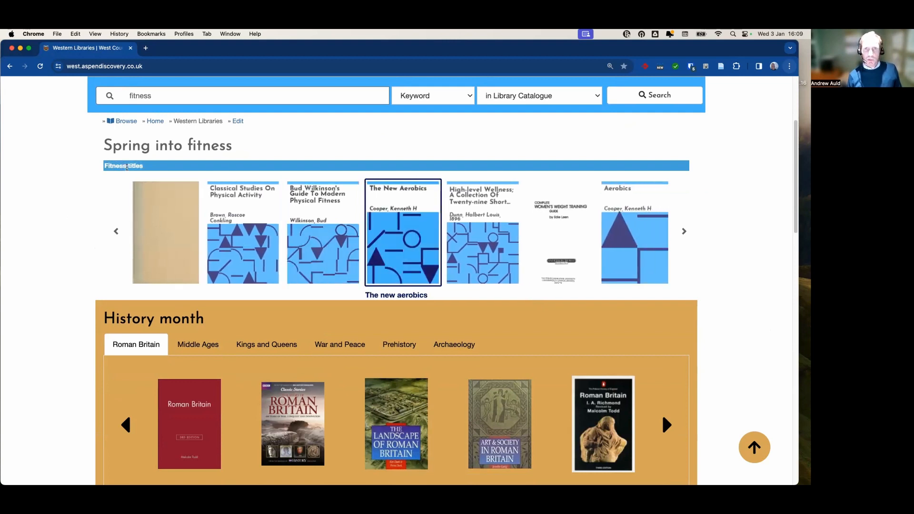
scroll(267, 212, "up", 2)
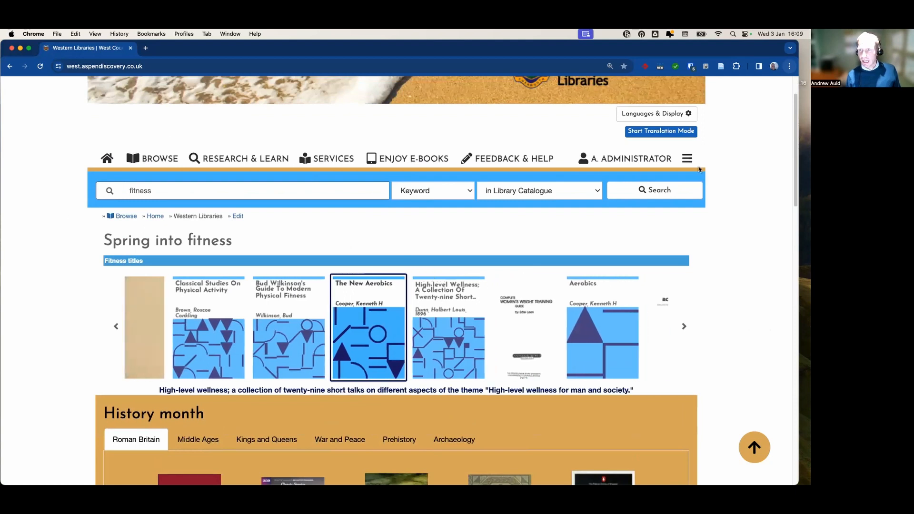
Step: Go to the Collection Spotlights list in Aspen Administration and open the Fitness titles spotlight for editing
left_click(687, 159)
left_click(633, 190)
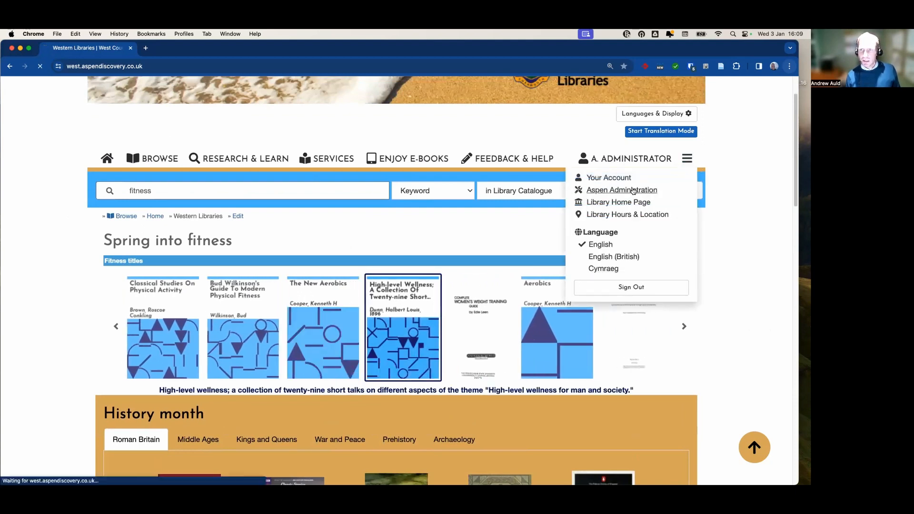
scroll(455, 221, "down", 6)
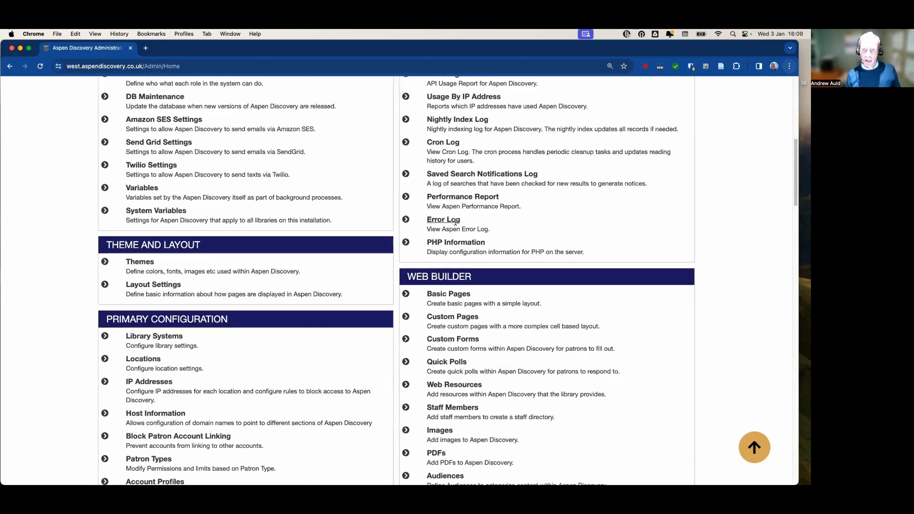
scroll(456, 221, "down", 3)
scroll(461, 222, "down", 4)
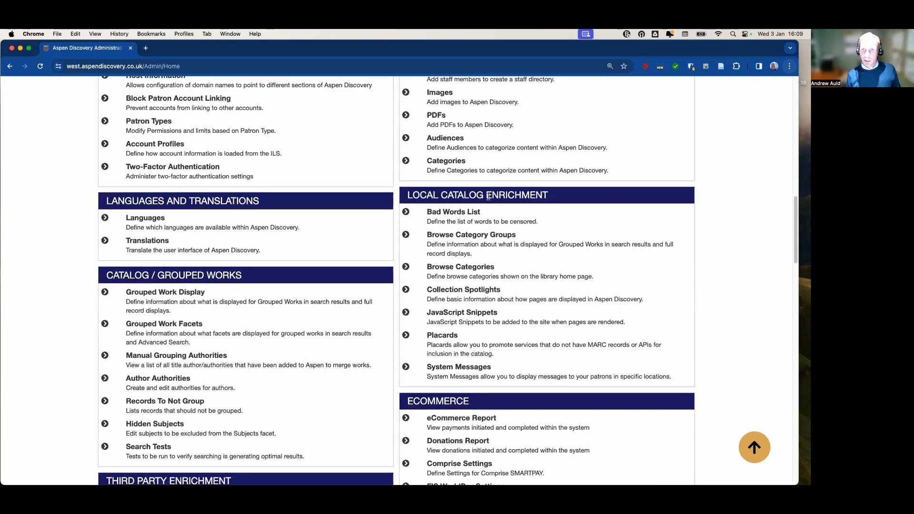
left_click(484, 291)
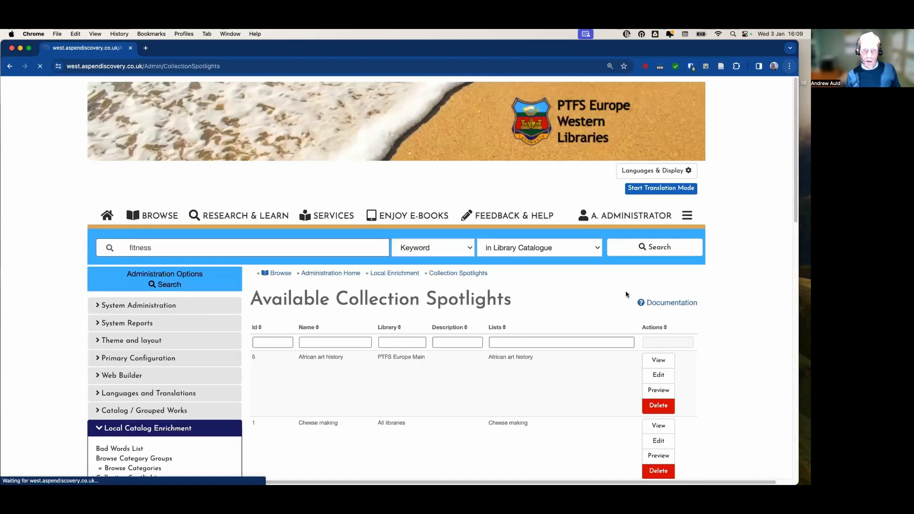
scroll(434, 263, "down", 4)
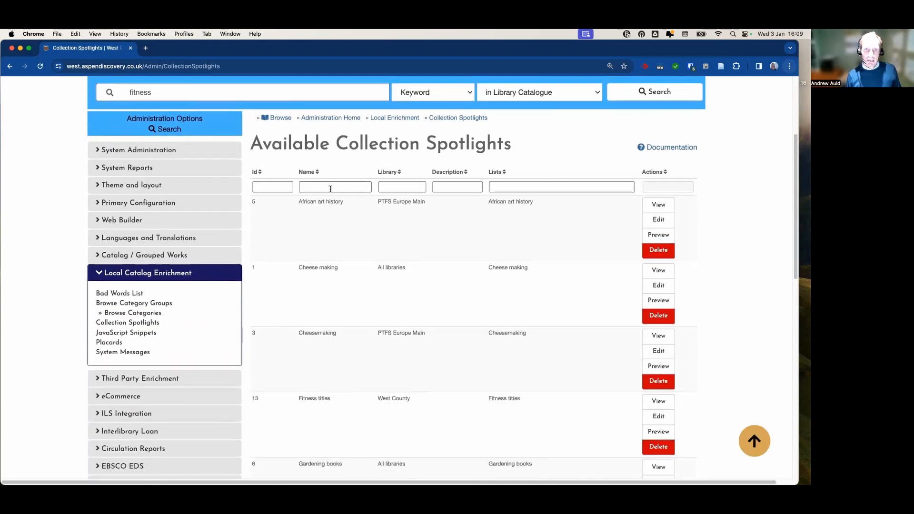
scroll(328, 192, "down", 5)
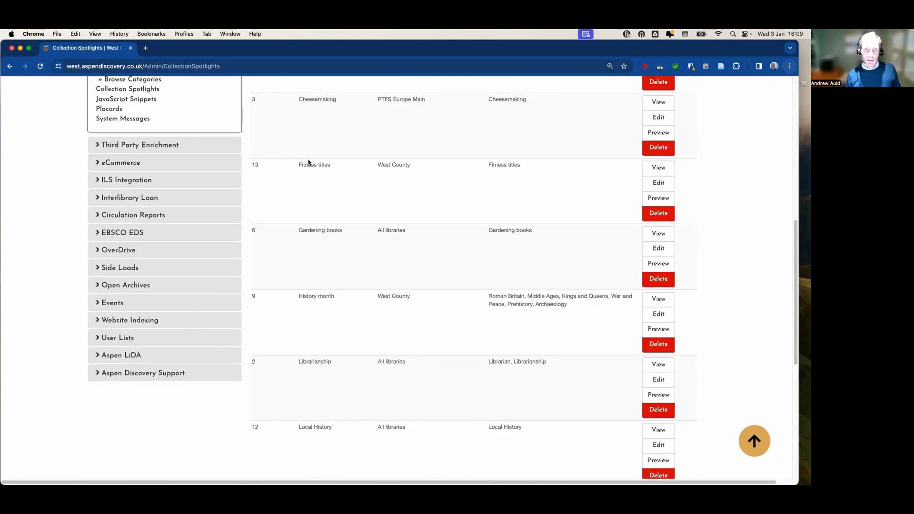
left_click(658, 183)
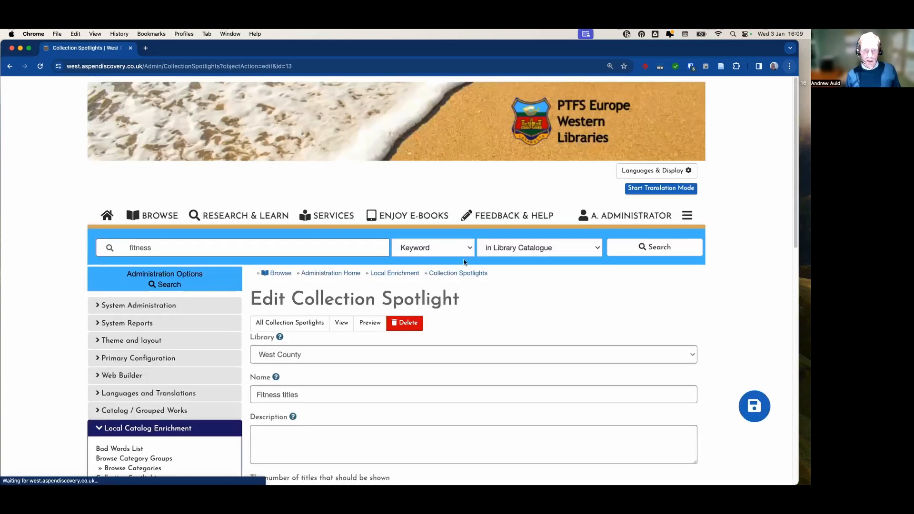
Step: Turn off the selected item's title and the display's title bar for the Fitness titles spotlight, and save the changes
scroll(457, 297, "down", 5)
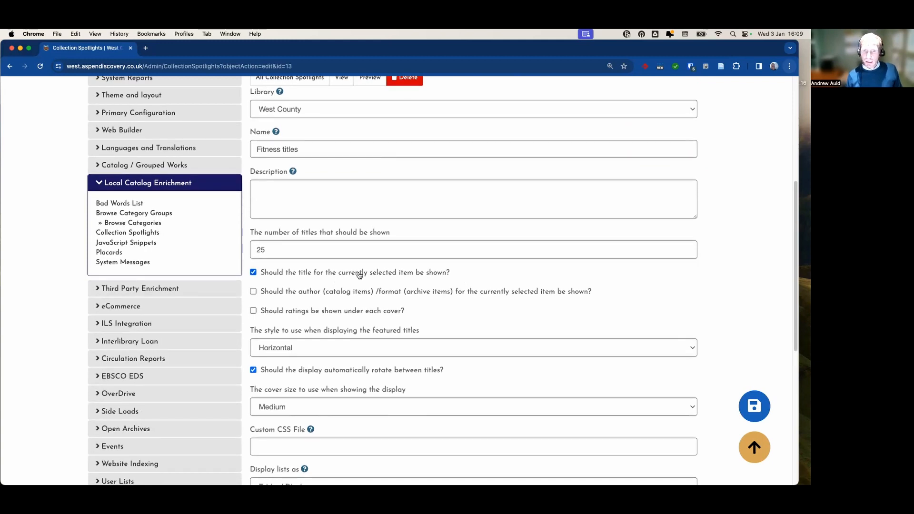
left_click(253, 273)
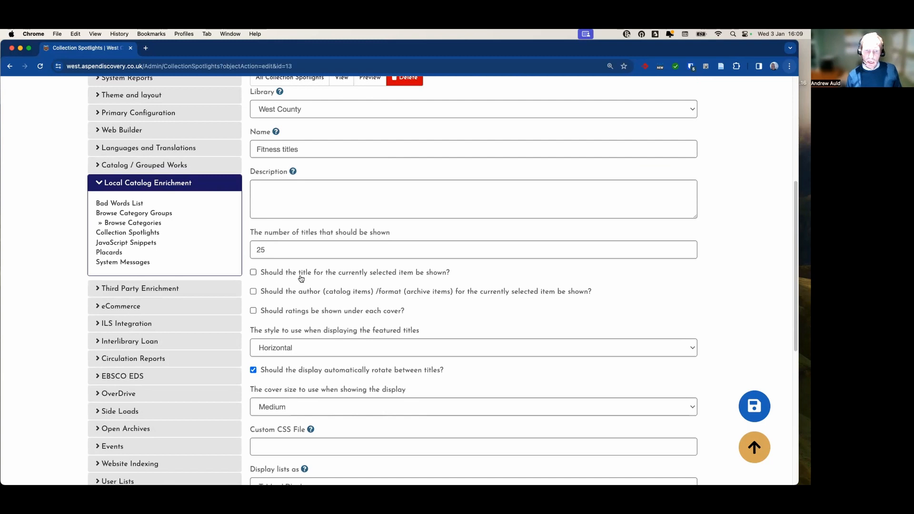
scroll(343, 286, "down", 5)
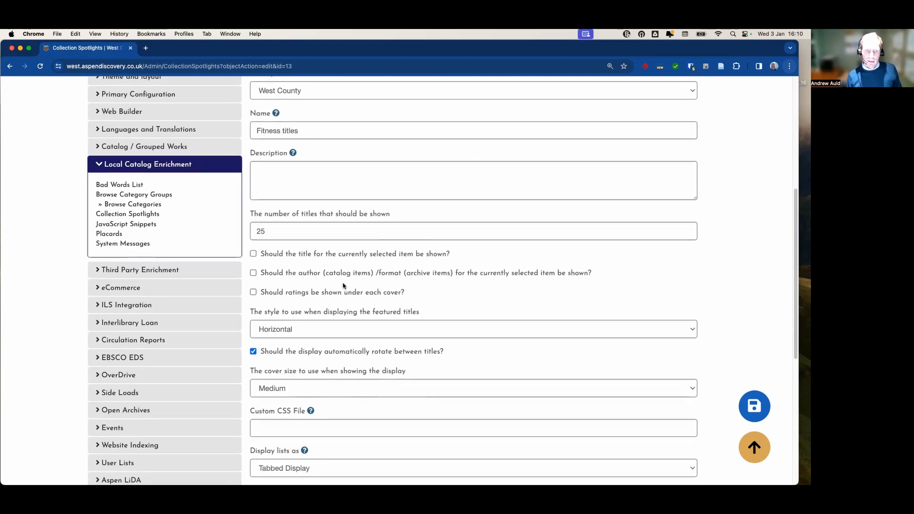
scroll(347, 279, "down", 5)
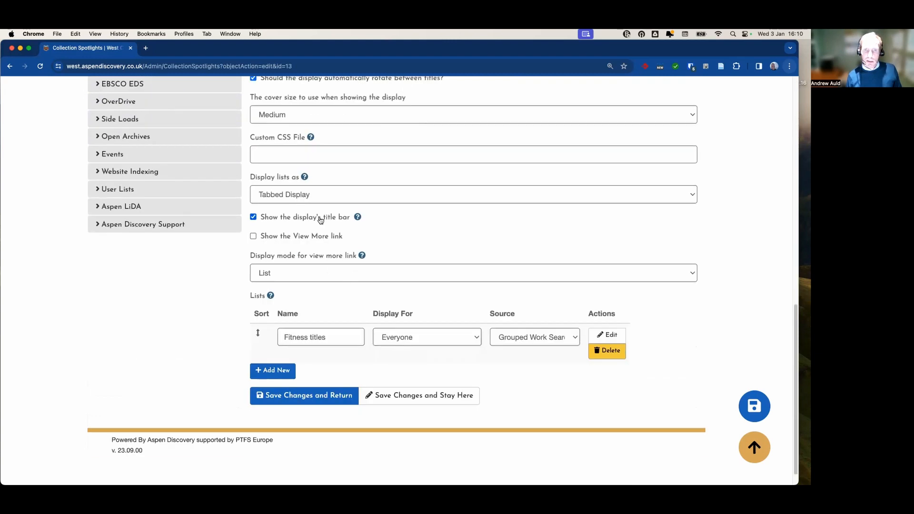
left_click(252, 217)
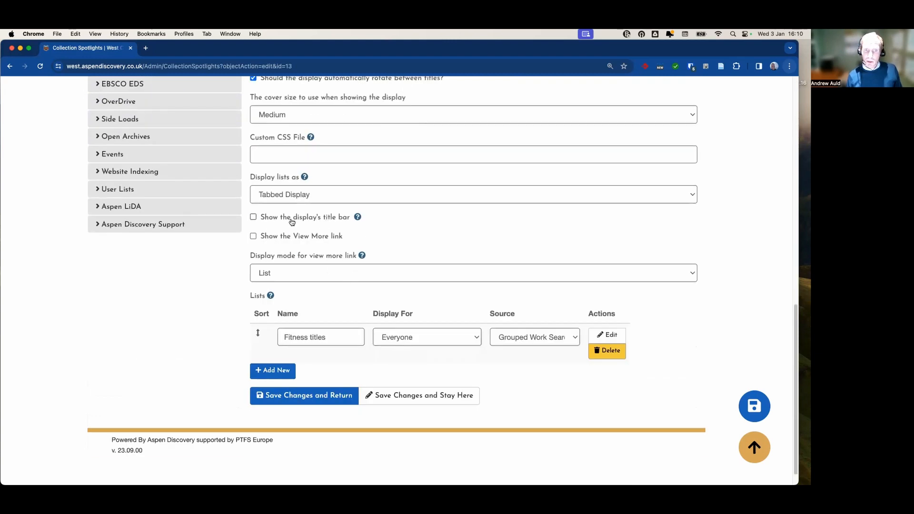
left_click(765, 408)
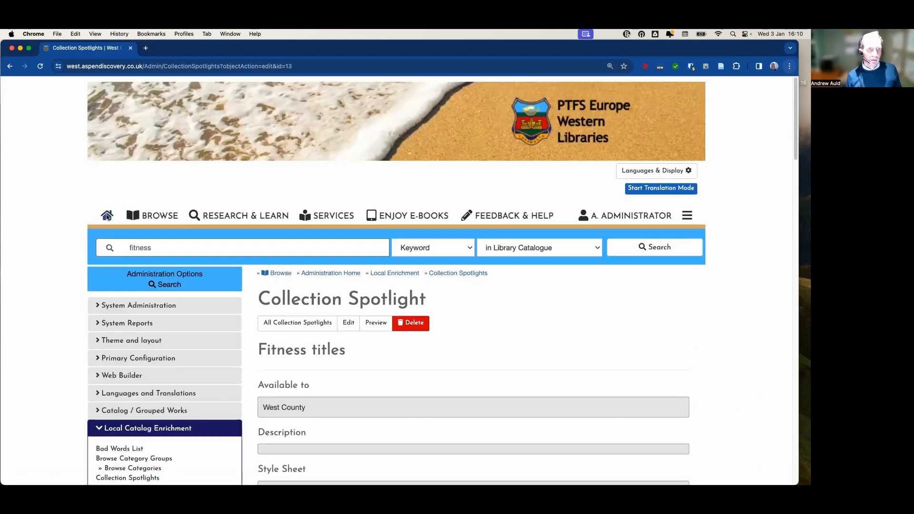
Step: Open the library home page in a new browser tab and check how the Spring into fitness spotlight is displayed
right_click(107, 216)
left_click(121, 220)
left_click(162, 54)
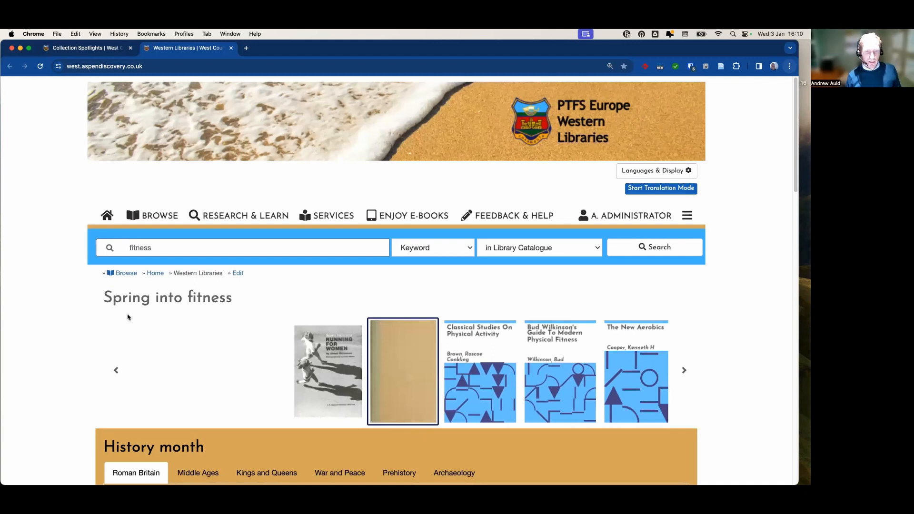
scroll(136, 292, "down", 3)
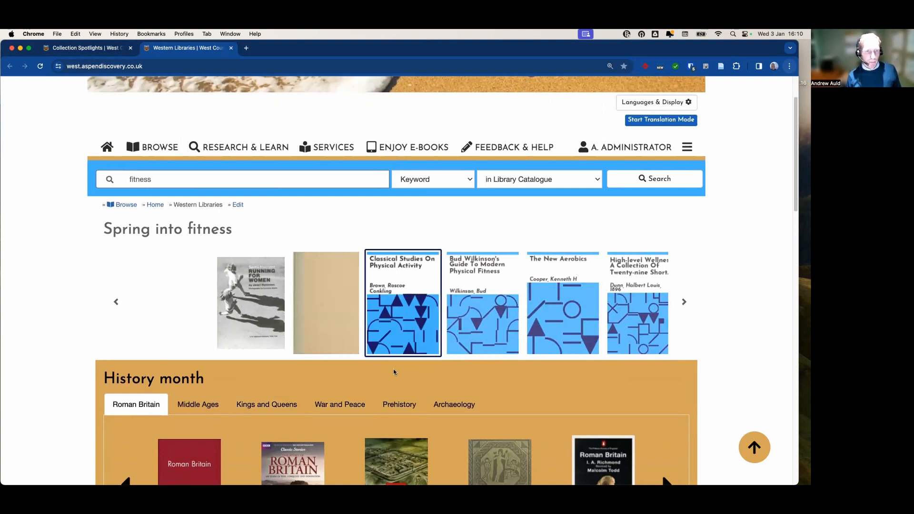
scroll(43, 317, "down", 1)
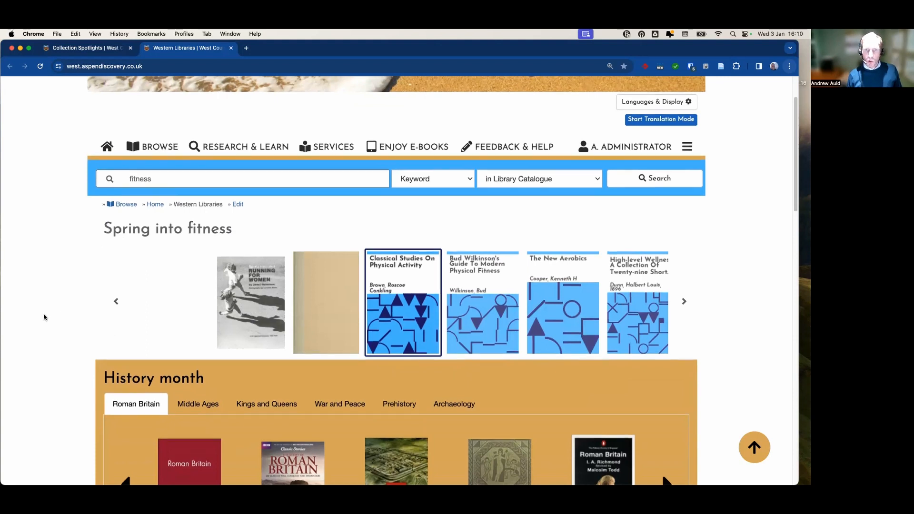
scroll(47, 317, "down", 1)
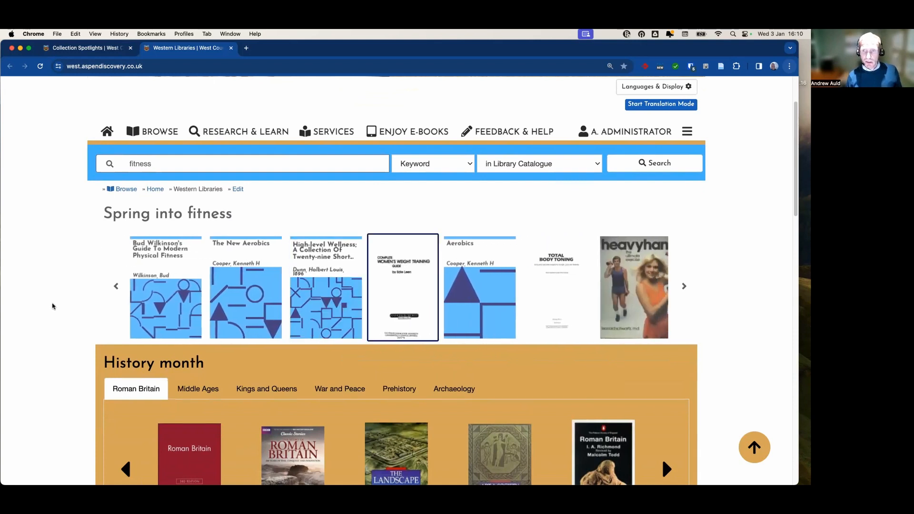
Step: Return to the Fitness titles spotlight's details and examine its lists, integration notes, resizing code and live preview
left_click(91, 49)
scroll(472, 362, "down", 10)
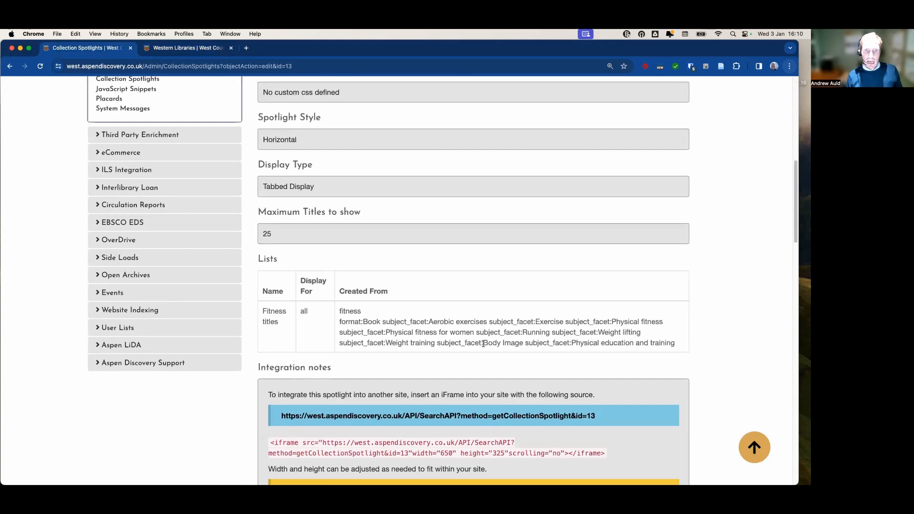
scroll(483, 344, "down", 15)
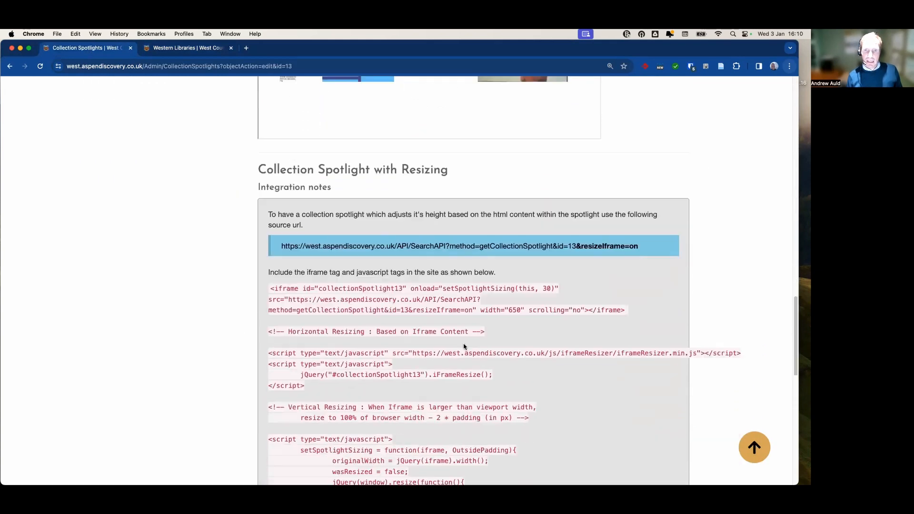
scroll(329, 270, "down", 2)
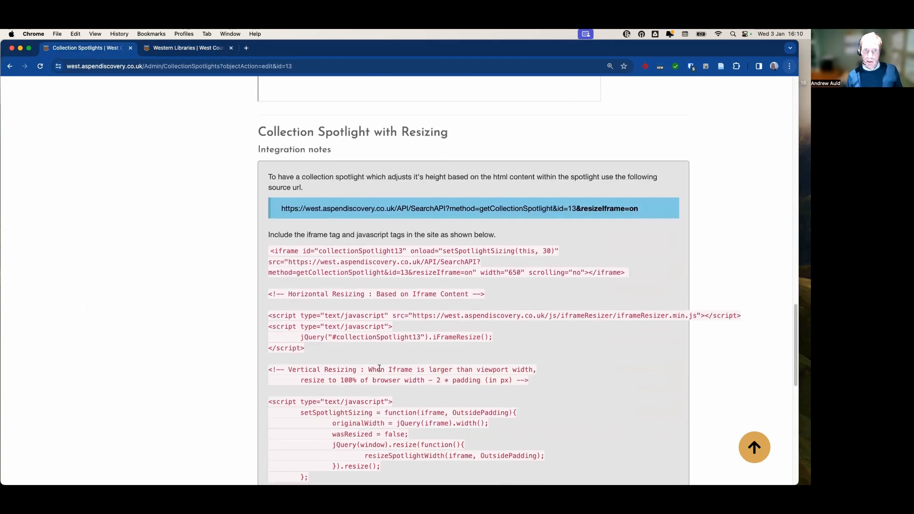
scroll(376, 366, "down", 15)
scroll(391, 362, "down", 3)
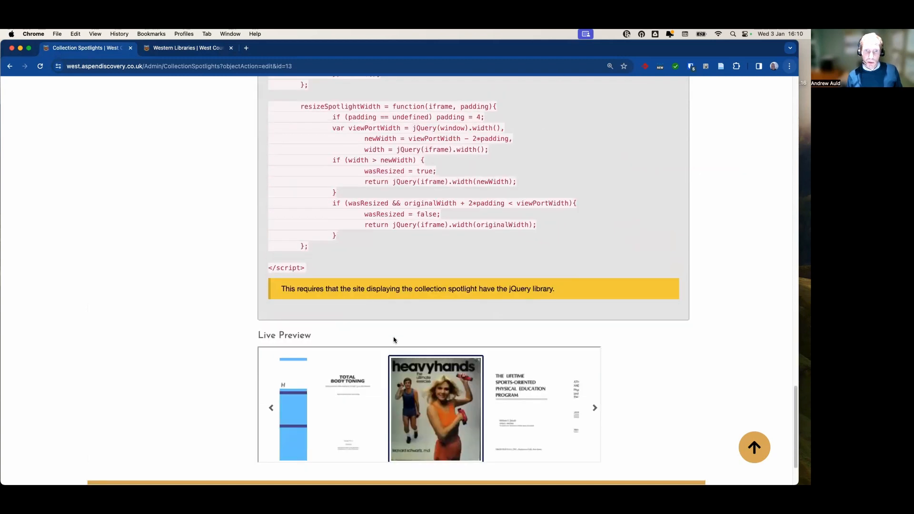
scroll(409, 337, "up", 20)
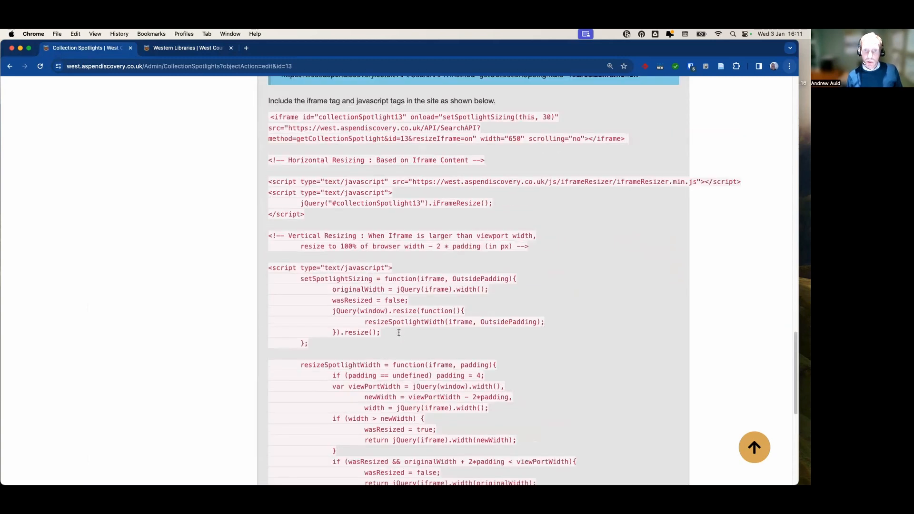